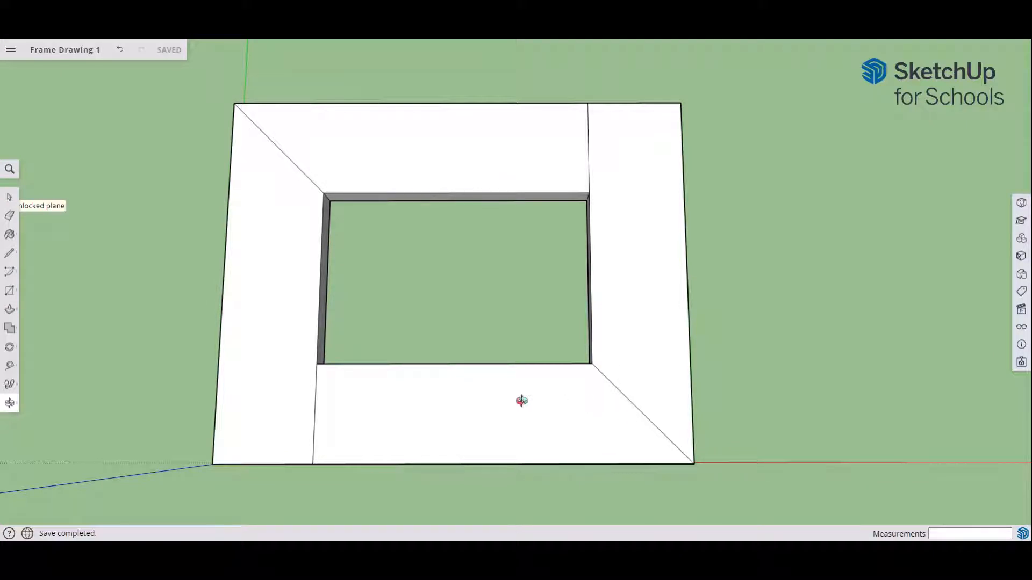
- Place a guide point on the lower-left joint line, 9/16" from its outer endpoint, using the Tape Measure
scroll(293, 385, up, 3)
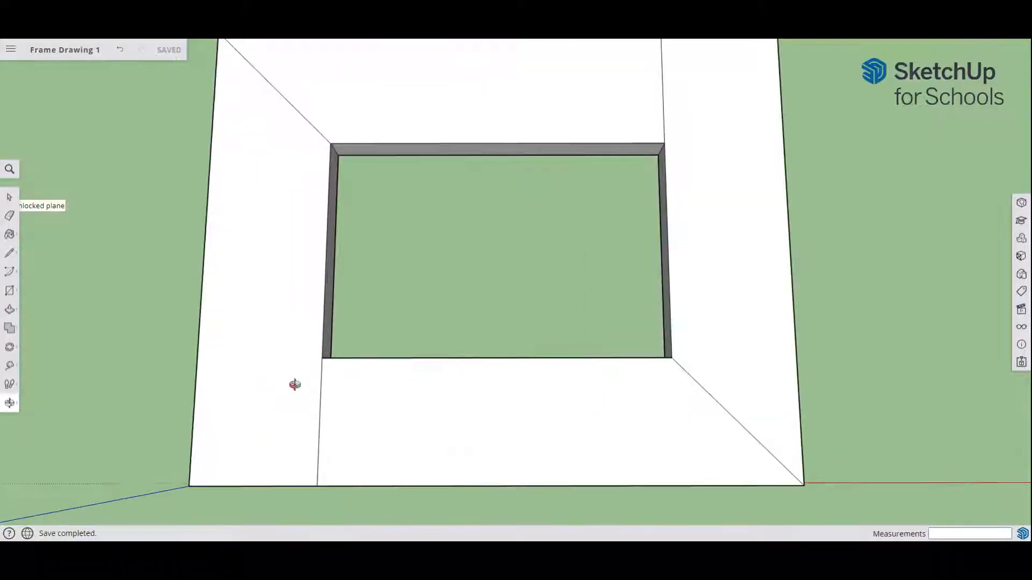
scroll(295, 385, up, 2)
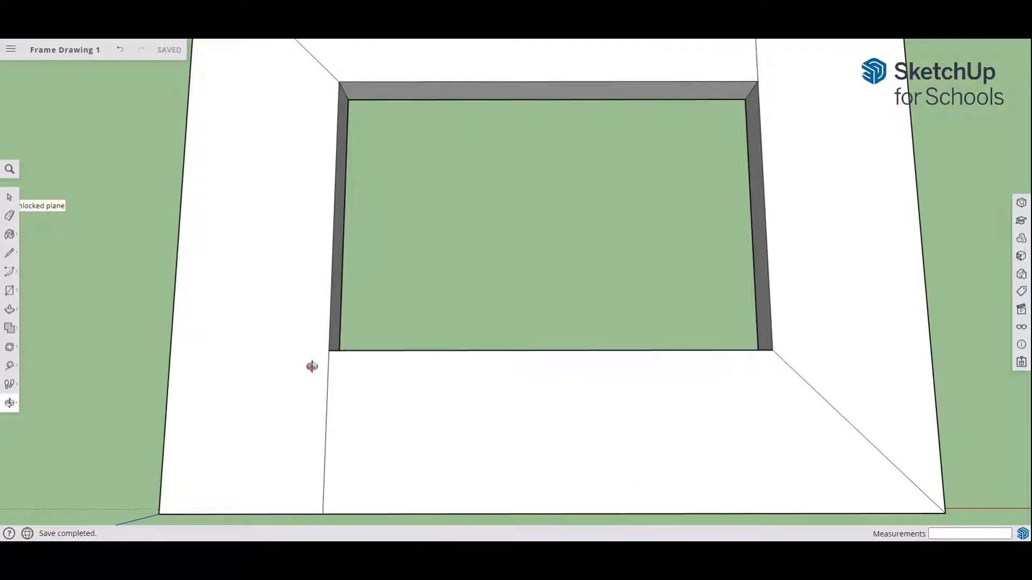
shift+drag(312, 366, 285, 260)
scroll(299, 285, up, 2)
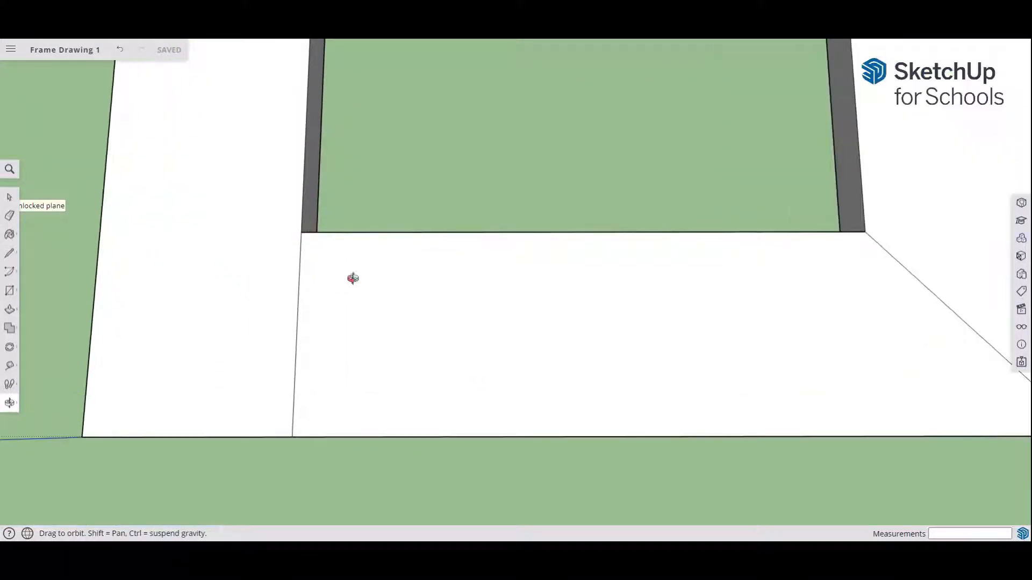
shift+drag(403, 272, 322, 268)
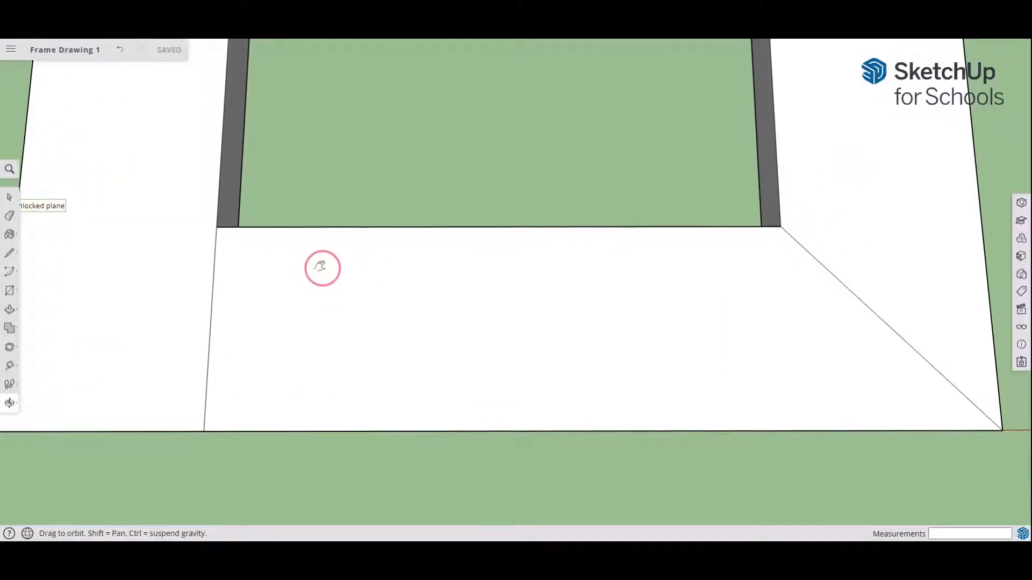
scroll(321, 271, down, 2)
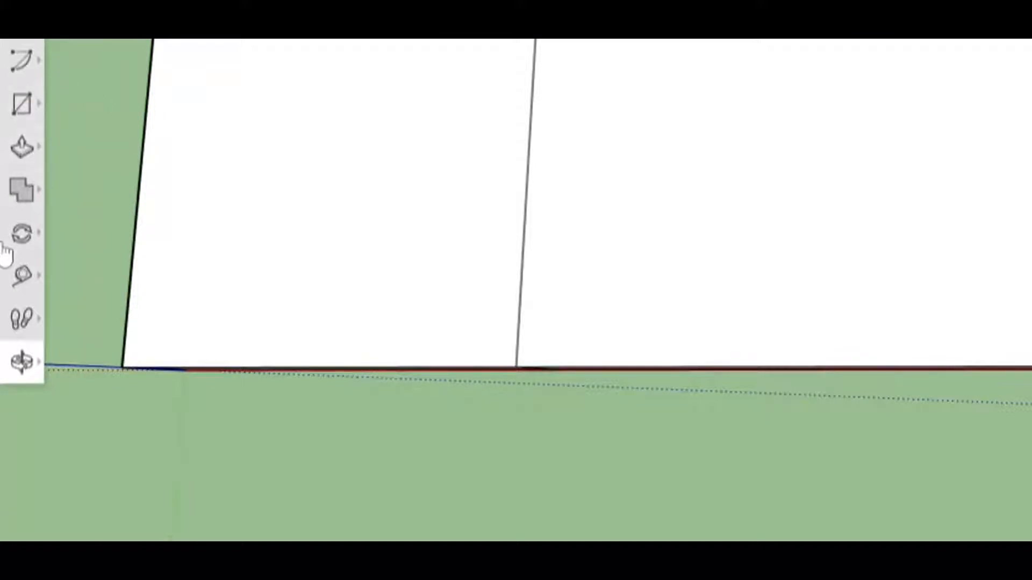
click(24, 282)
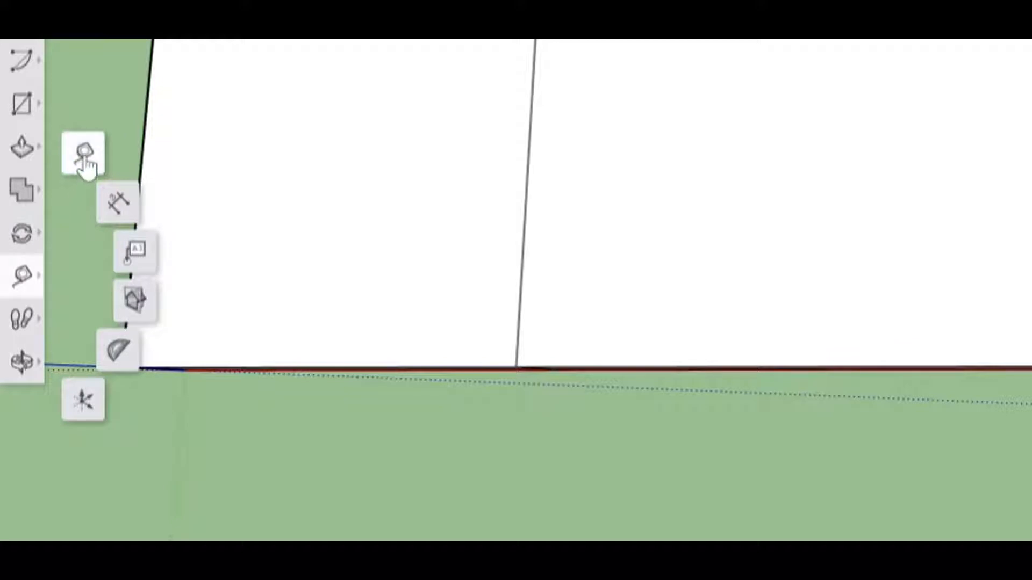
click(84, 160)
click(84, 160)
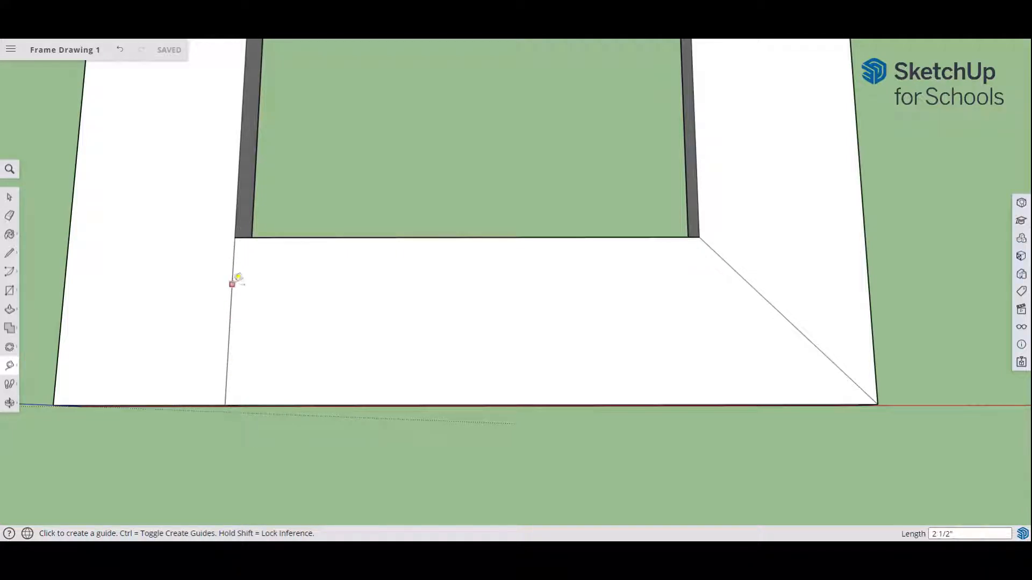
click(232, 303)
click(226, 402)
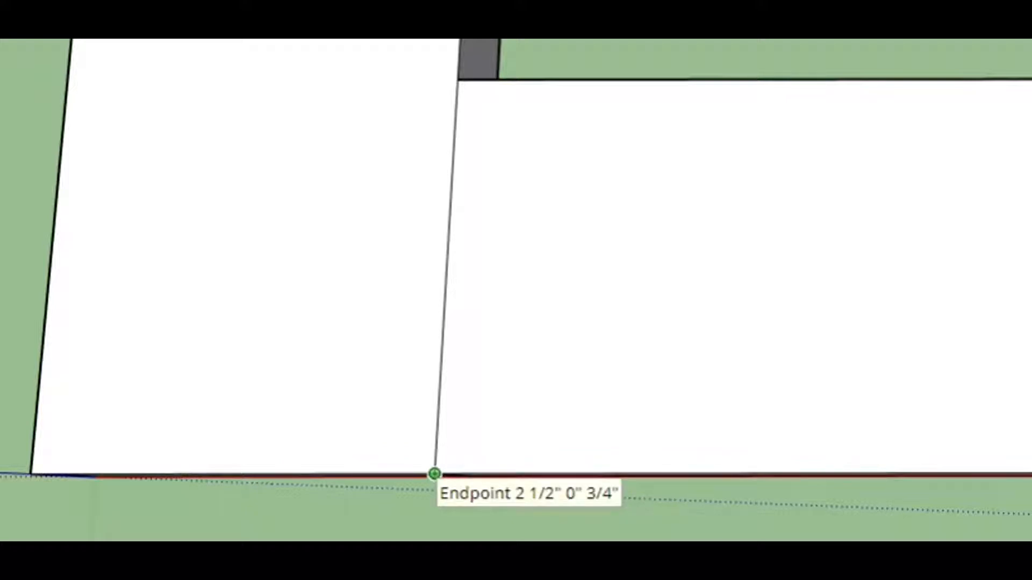
click(434, 474)
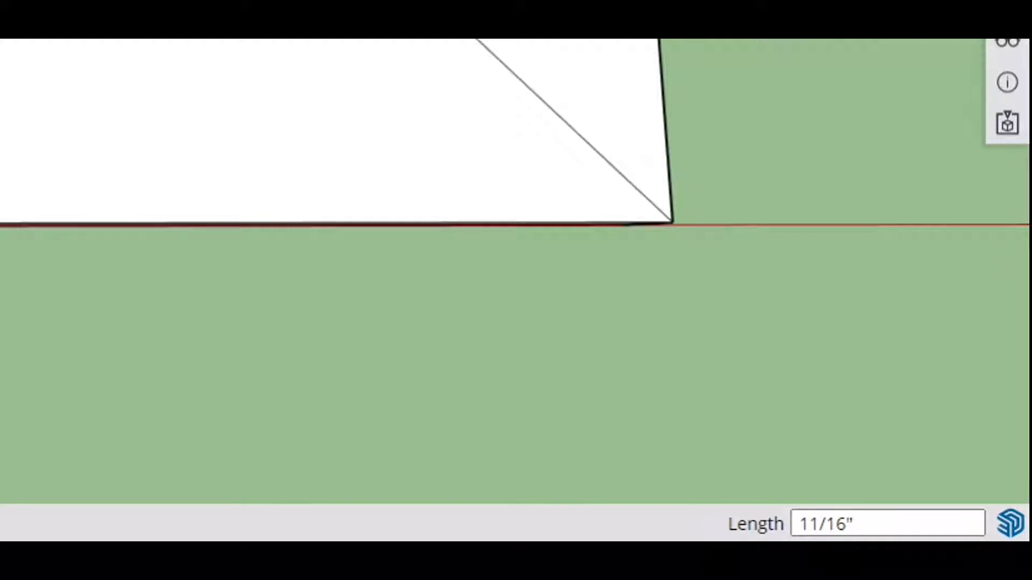
text(9)
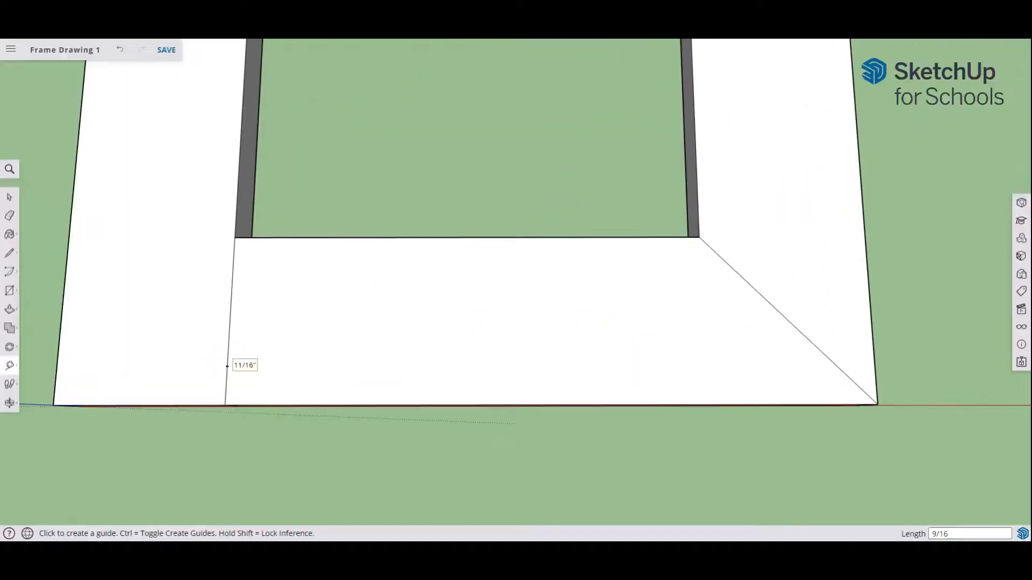
key(Return)
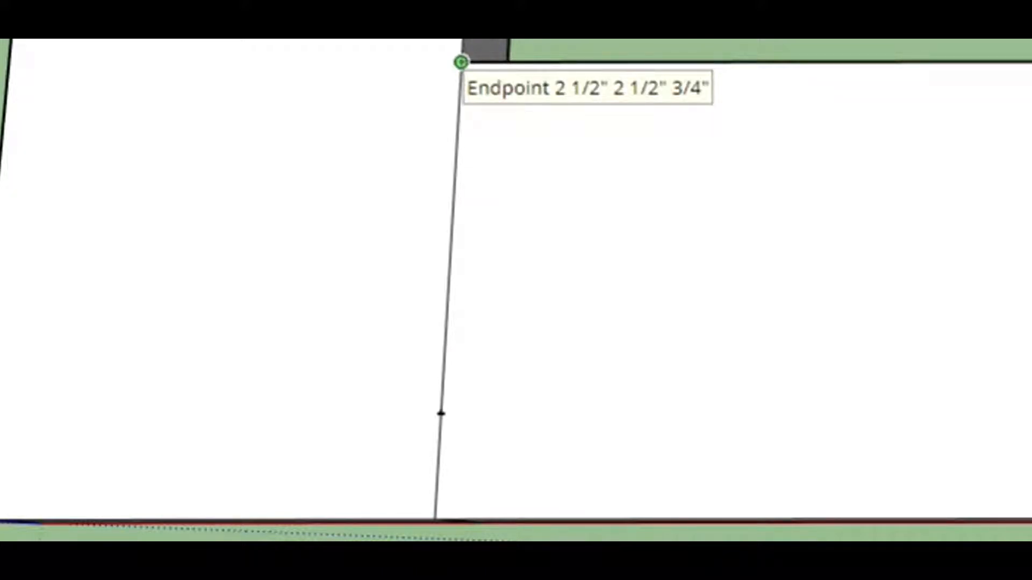
- Place a second guide point on the same joint line, 9/16" from its endpoint at the frame's inner corner
click(461, 62)
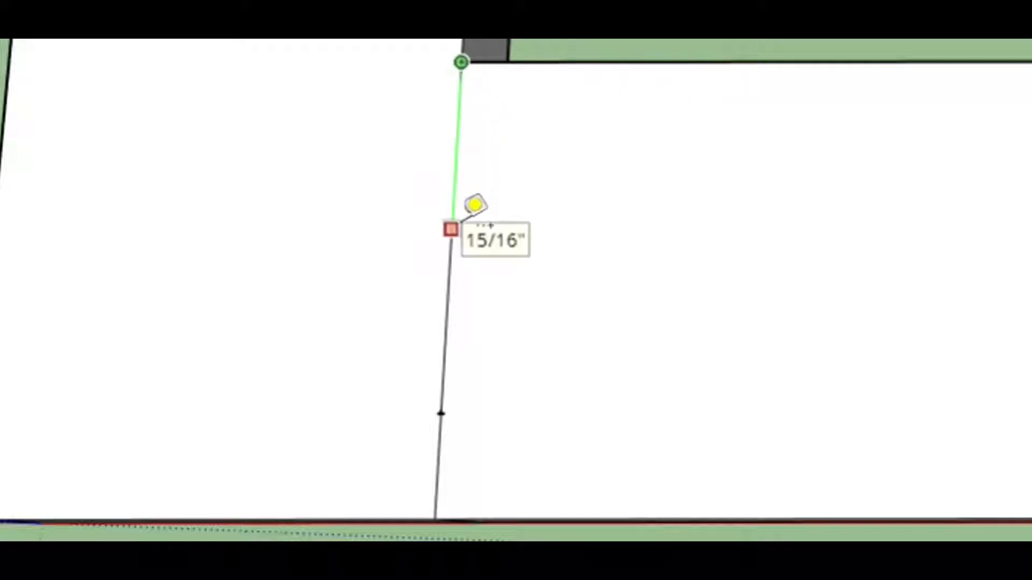
scroll(463, 214, down, 2)
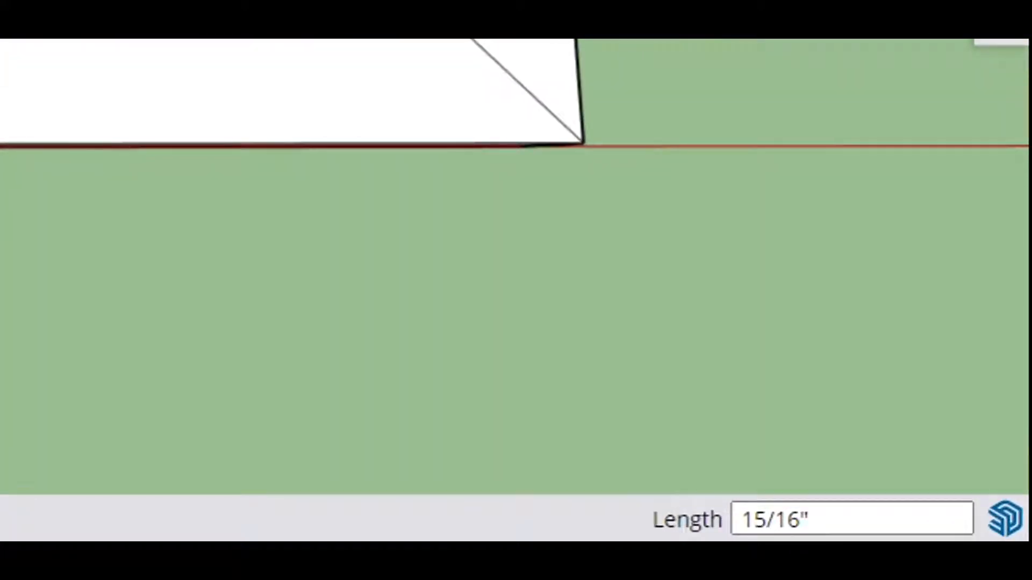
text(9)
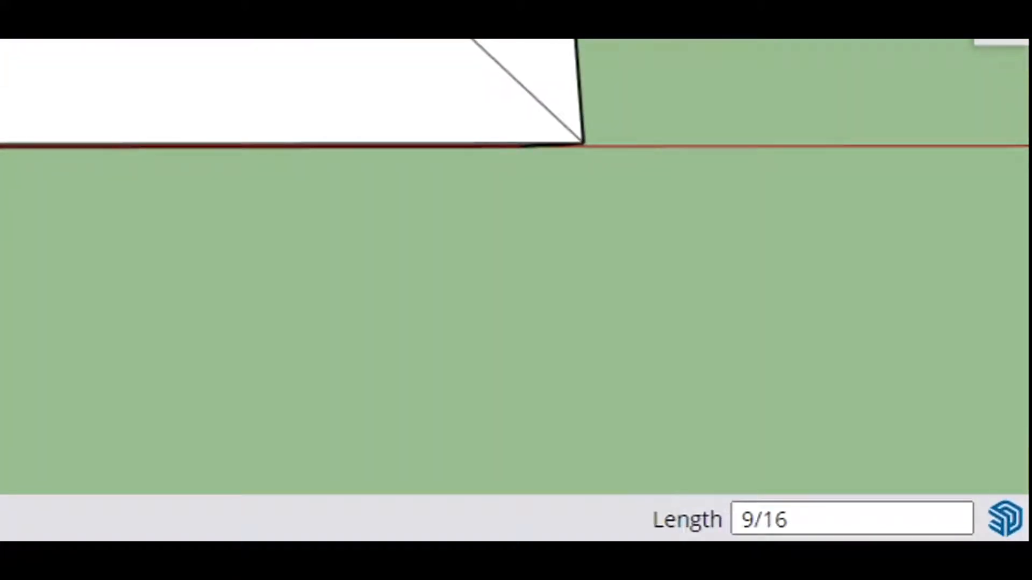
text(/16)
key(Return)
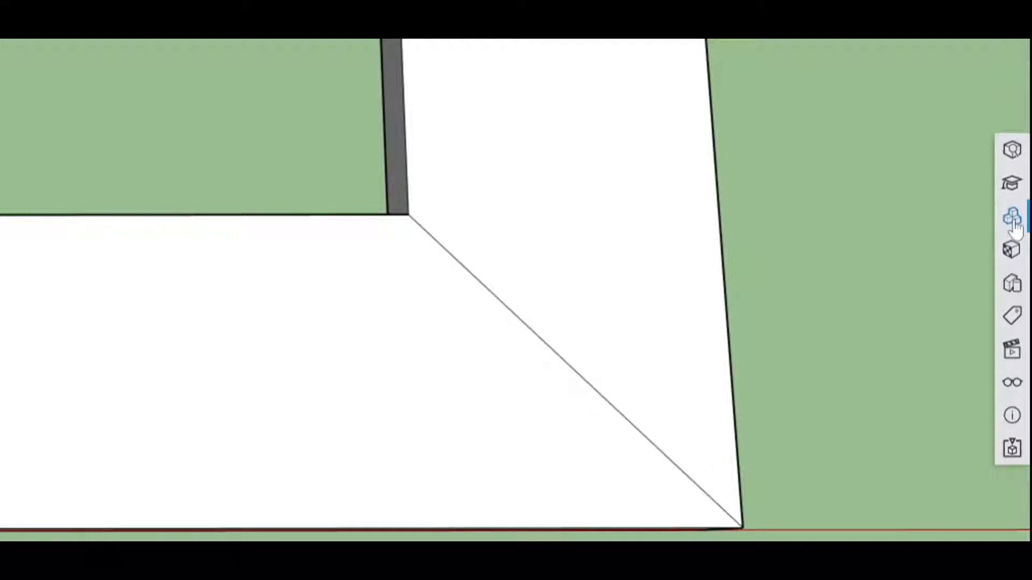
- Search 3D Warehouse for "pocket hole 3/4" and insert the Kreg Pocket Hole 3/4" component at the lower guide point
click(1015, 227)
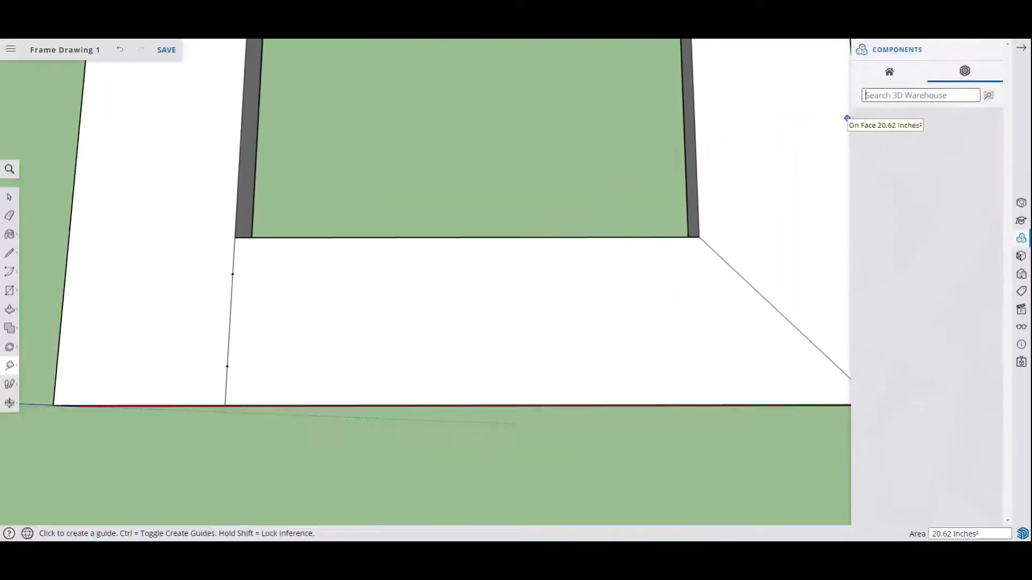
click(870, 96)
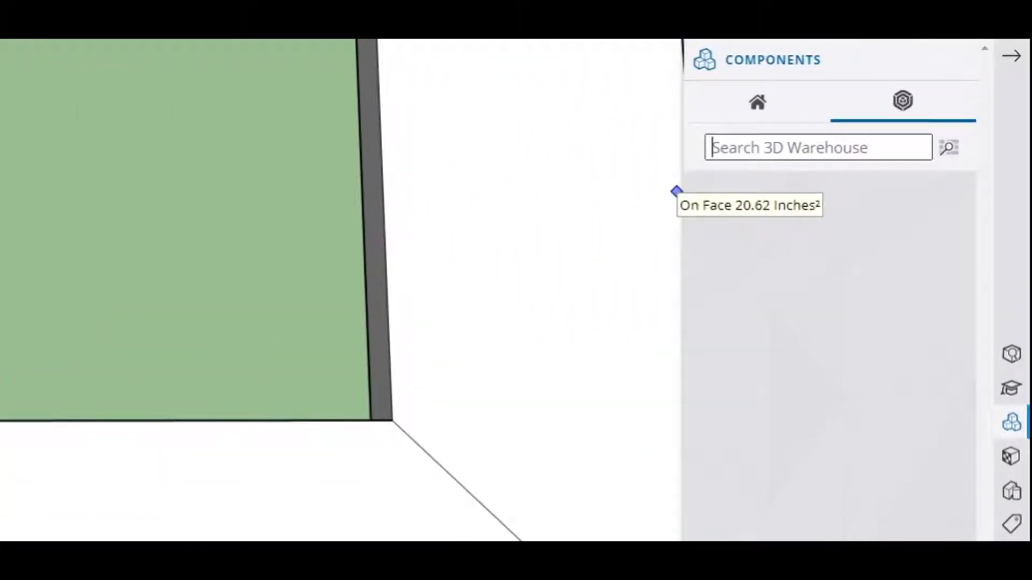
text(poc)
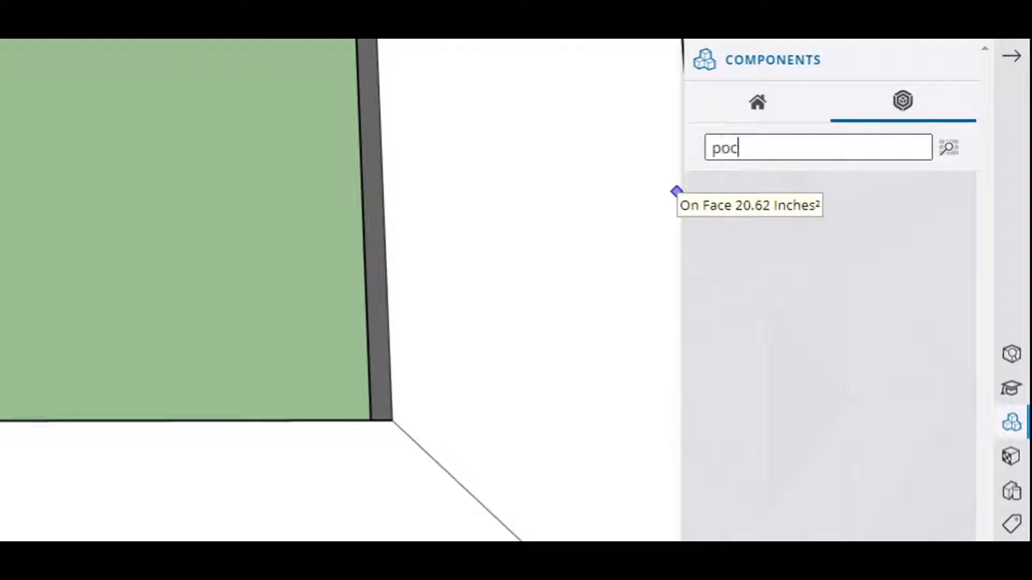
text(ket hole)
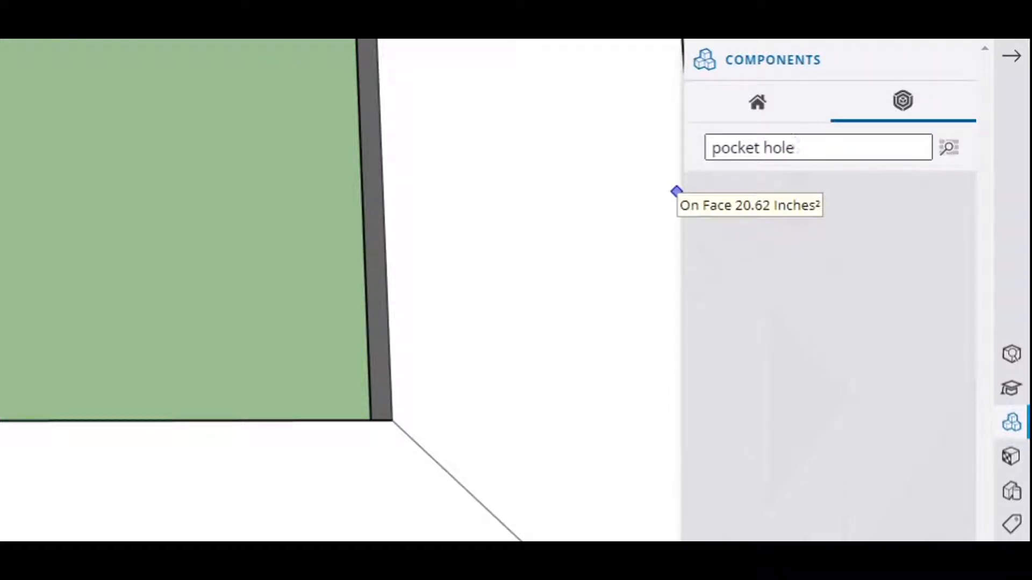
text( 3/4)
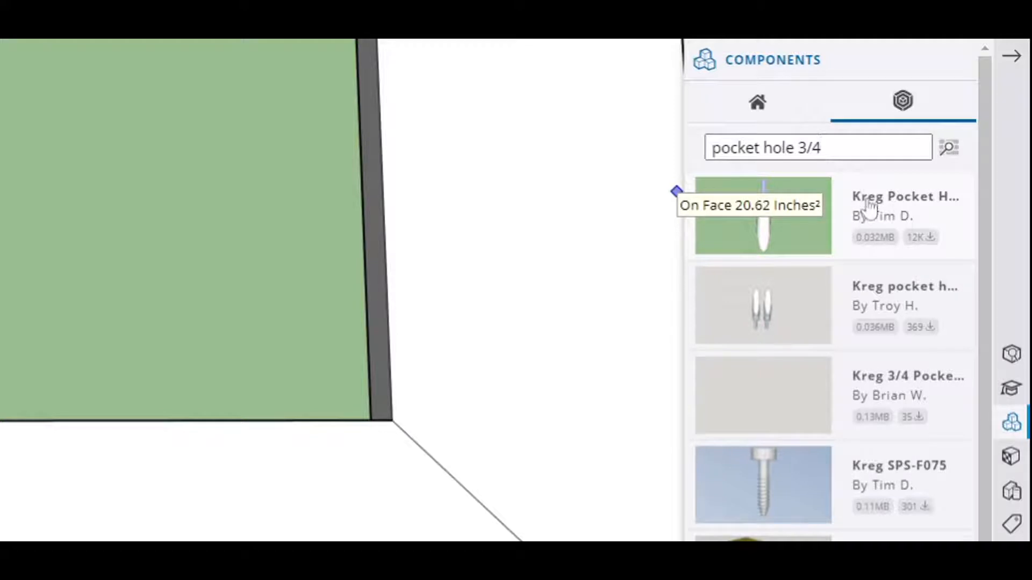
click(801, 245)
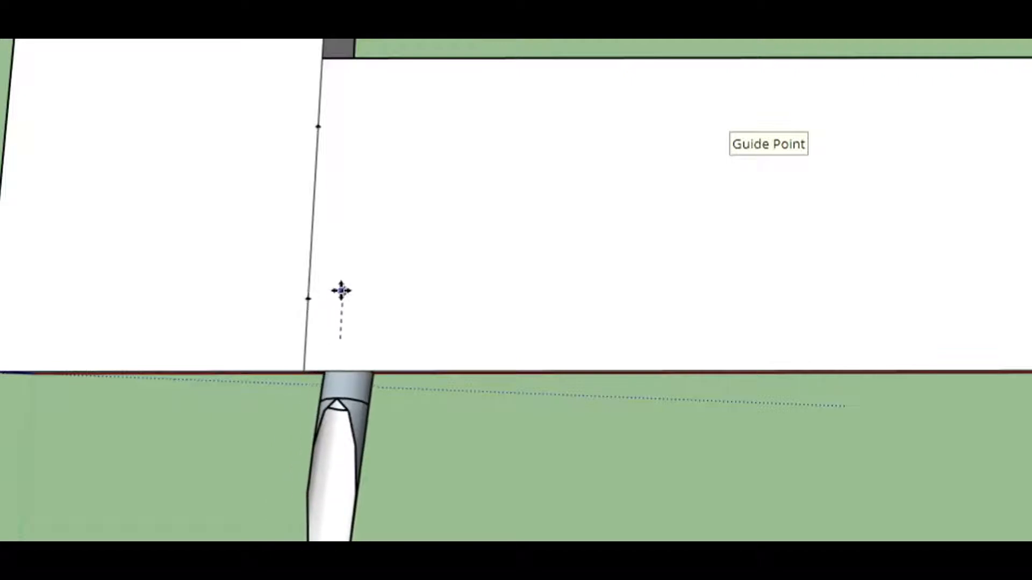
click(307, 299)
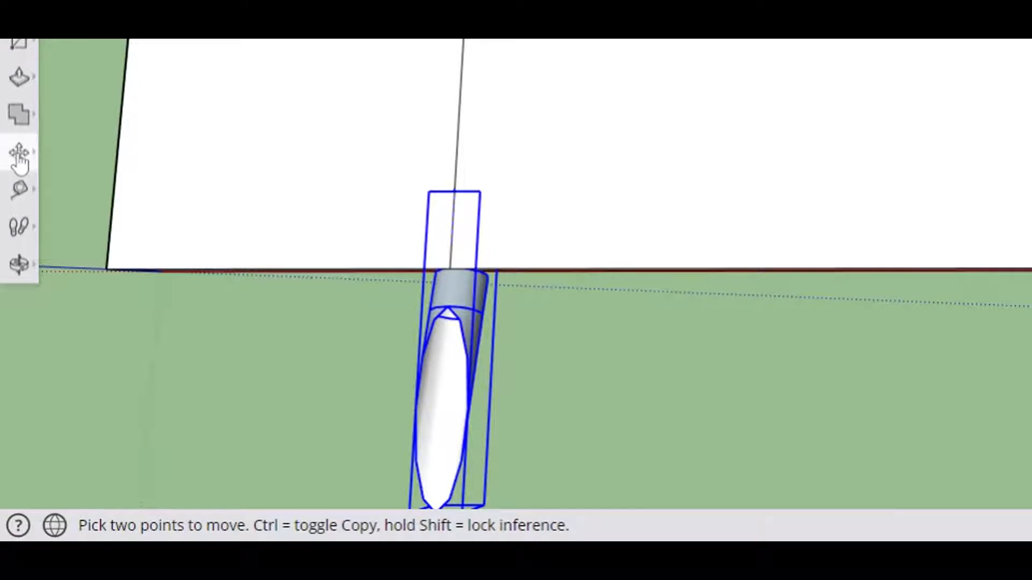
- Rotate the inserted pocket hole 90° about its origin so it lies along the frame's lower rail
mouse_move(19, 155)
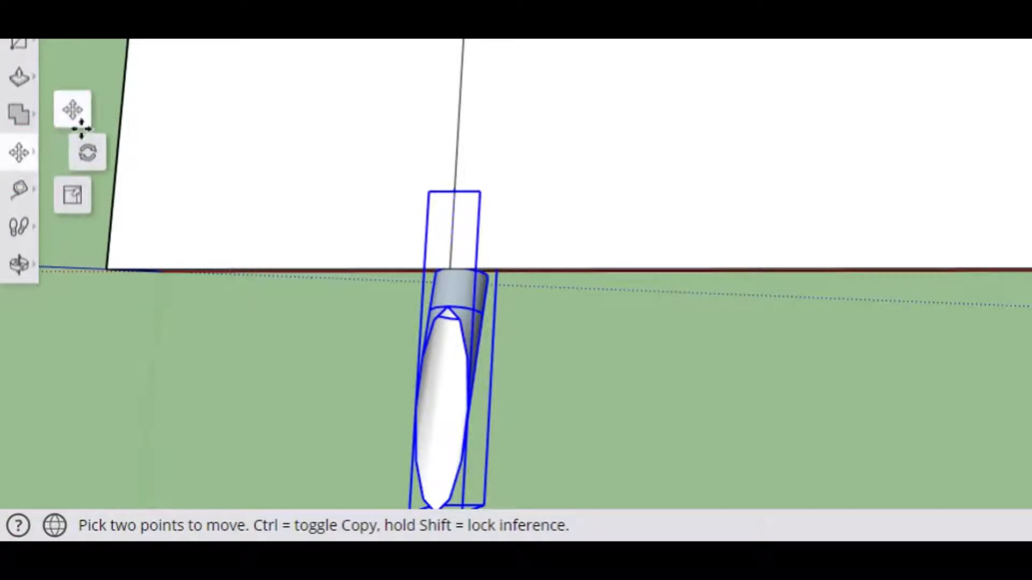
click(89, 154)
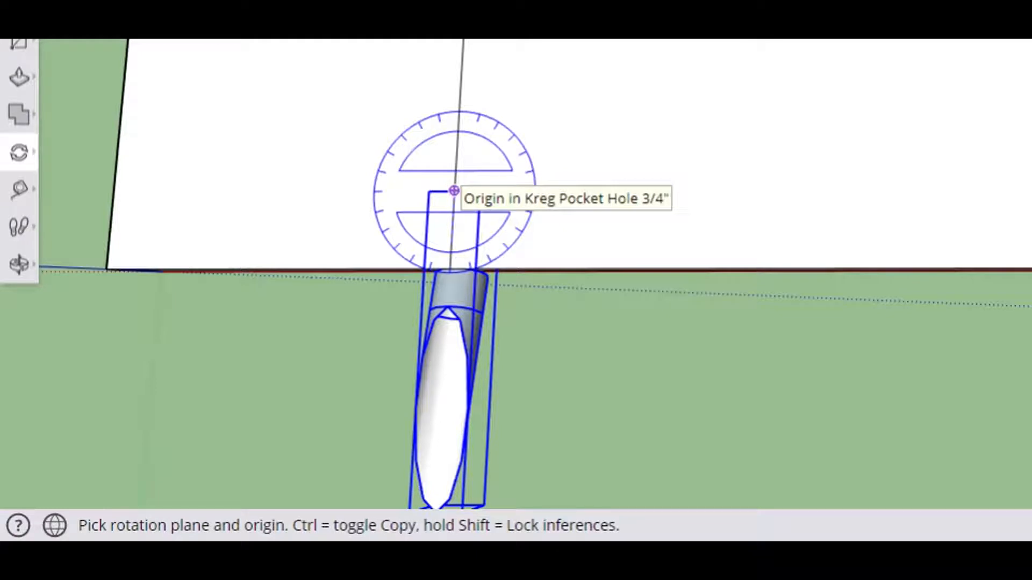
click(454, 191)
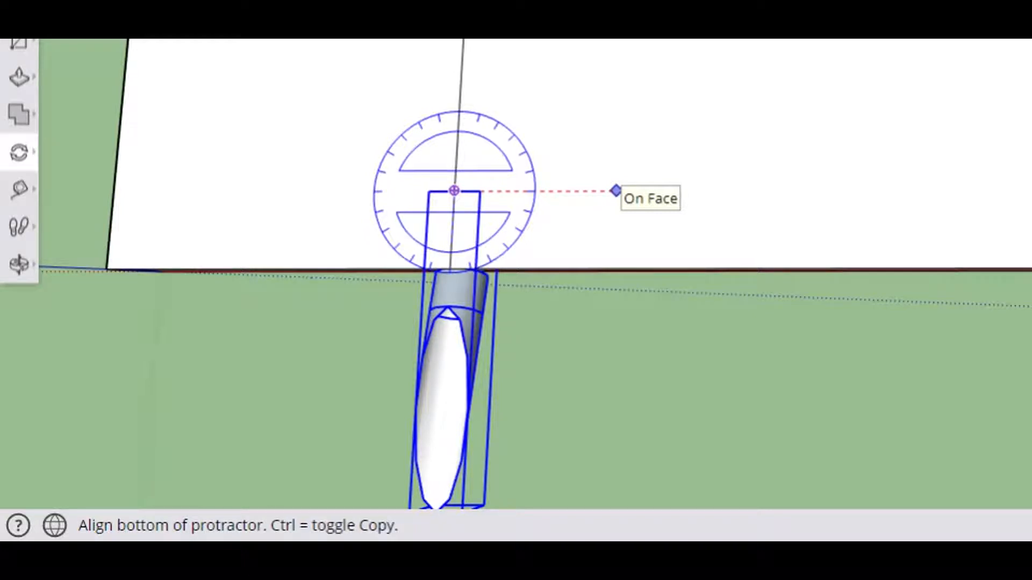
click(615, 191)
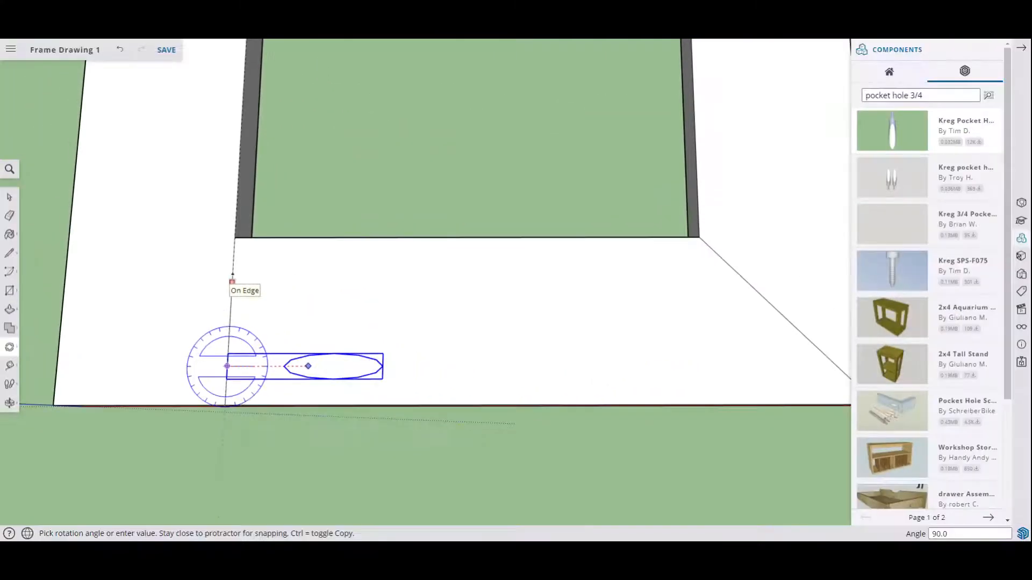
click(232, 281)
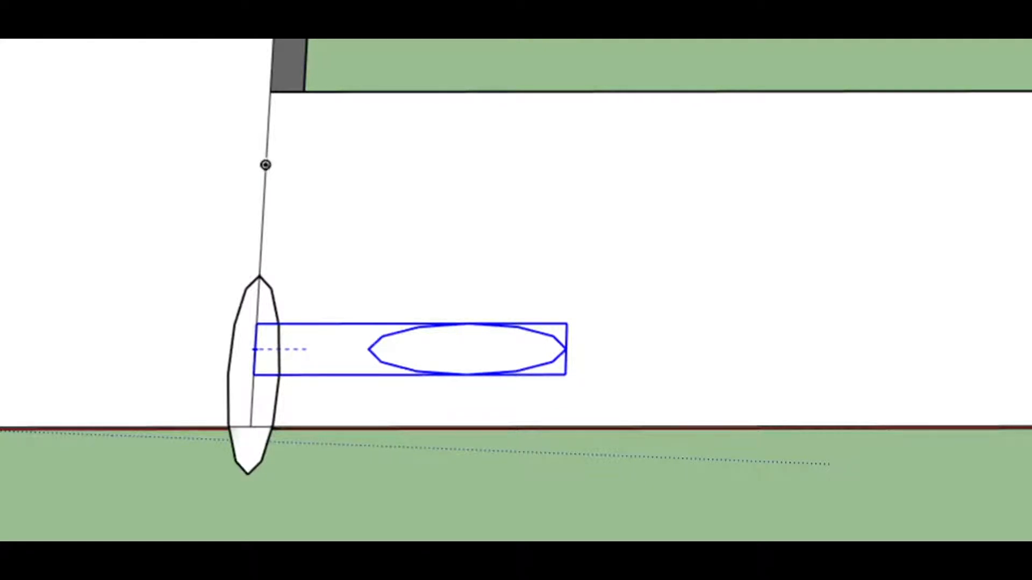
- Place a second Kreg Pocket Hole 3/4" at the upper guide point and rotate it 90° along the lower rail
click(265, 163)
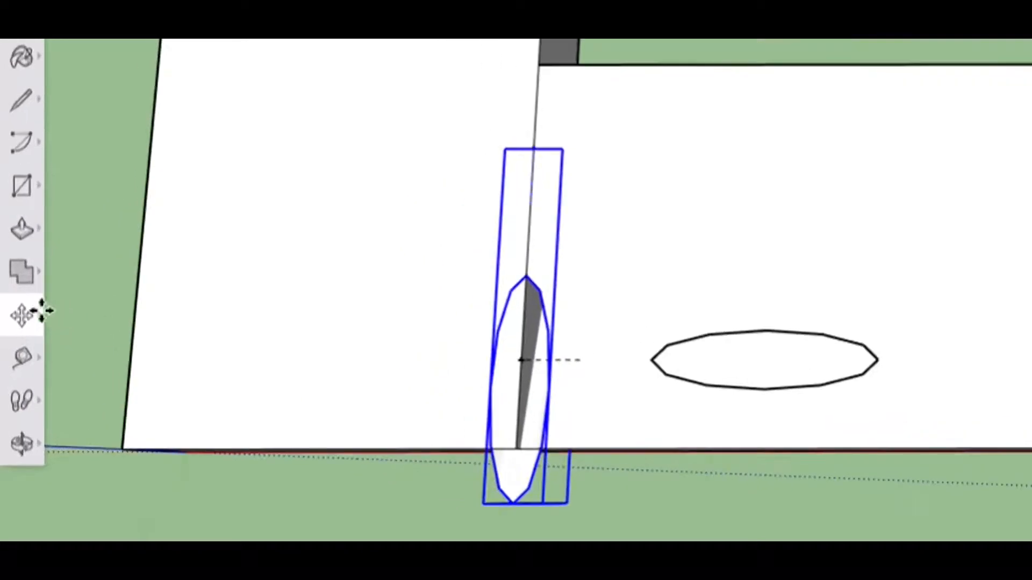
click(42, 310)
click(102, 313)
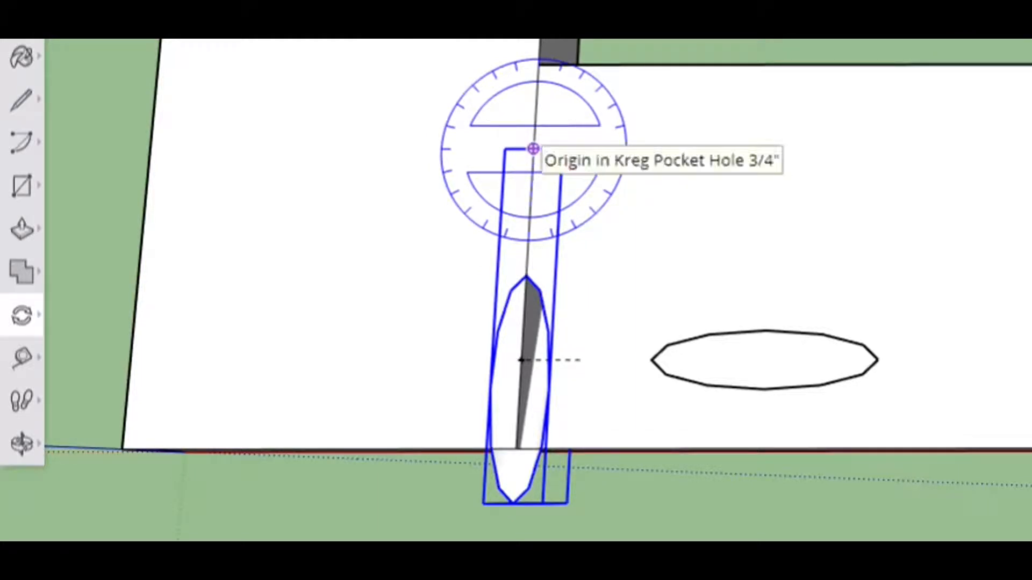
click(532, 148)
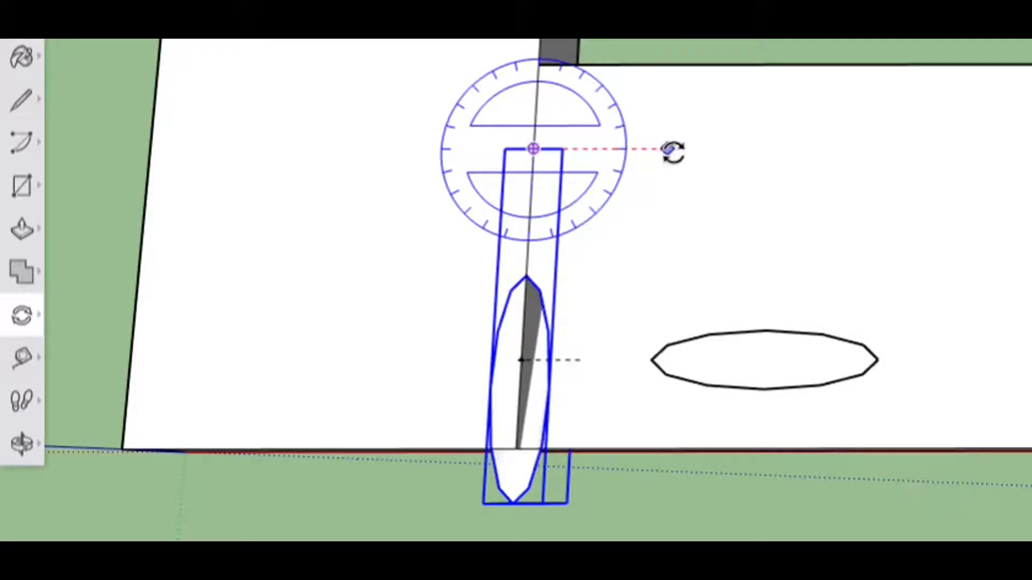
click(715, 149)
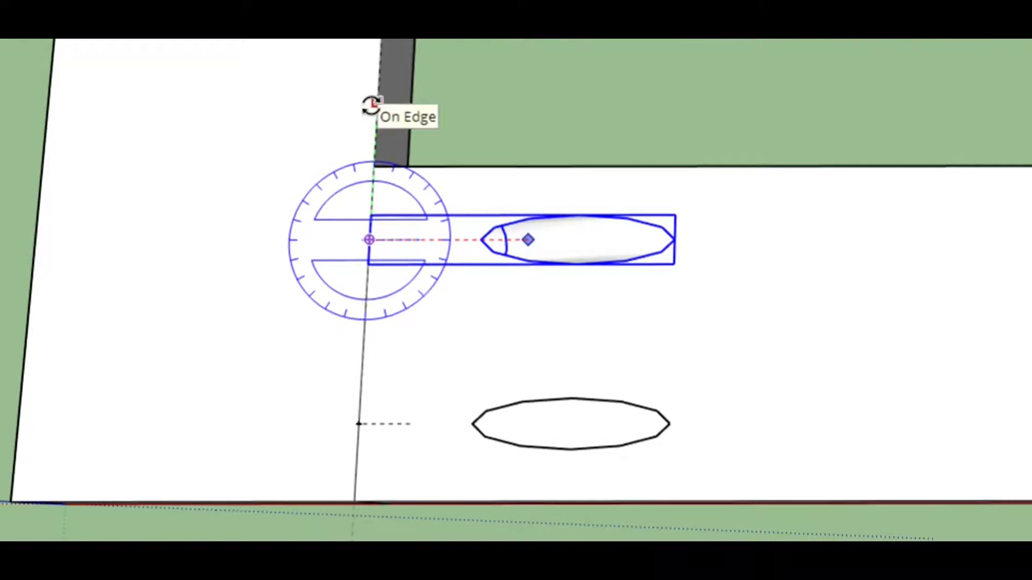
click(375, 103)
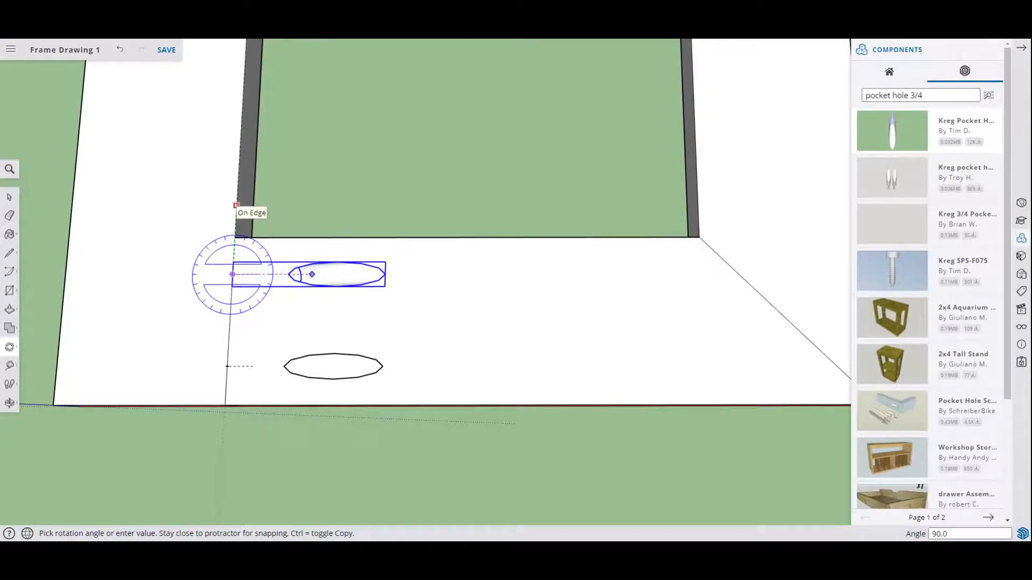
click(236, 205)
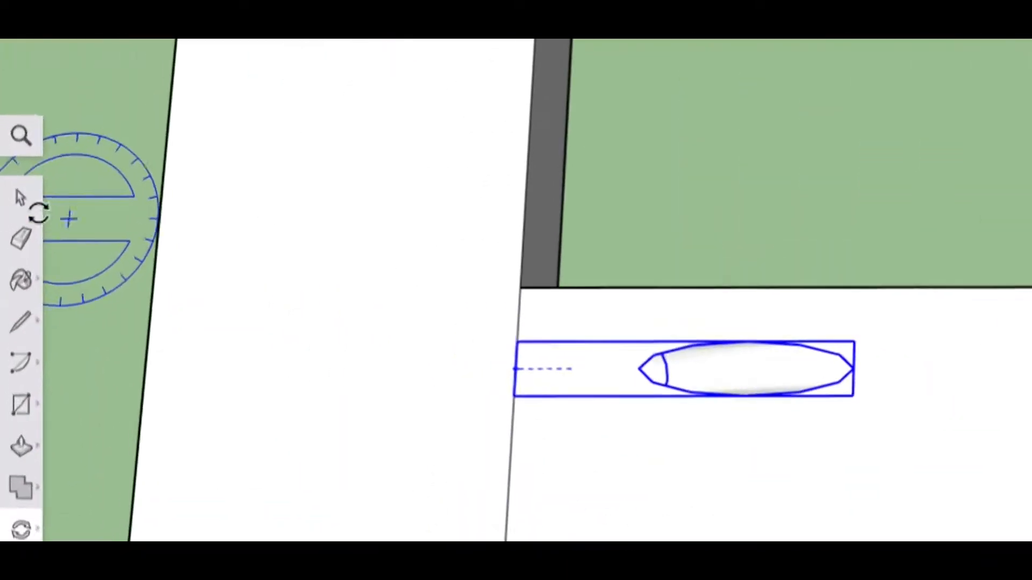
- Explode the upper Kreg Pocket Hole component so its pocket cuts into the lower rail's face
click(10, 197)
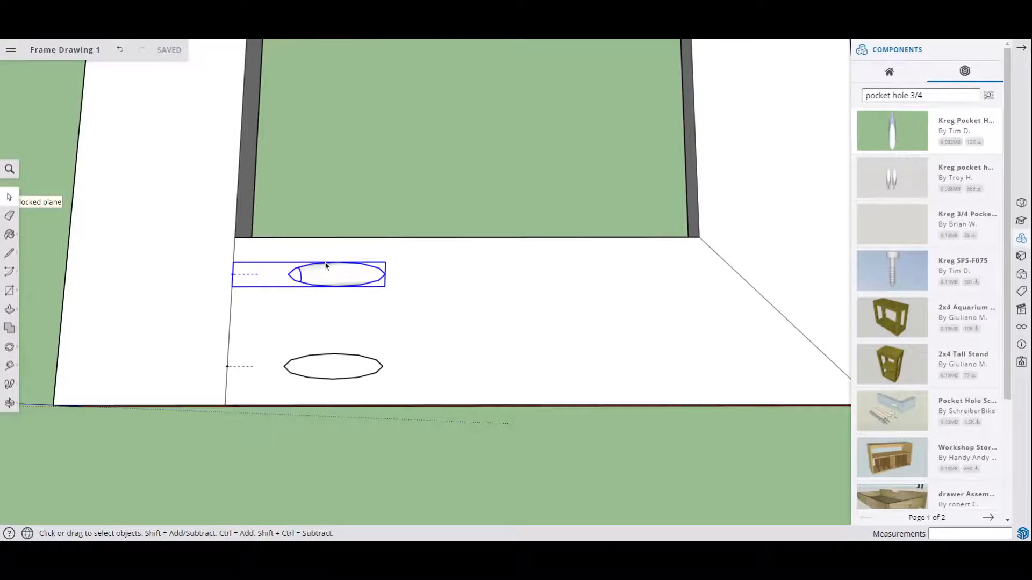
right_click(326, 267)
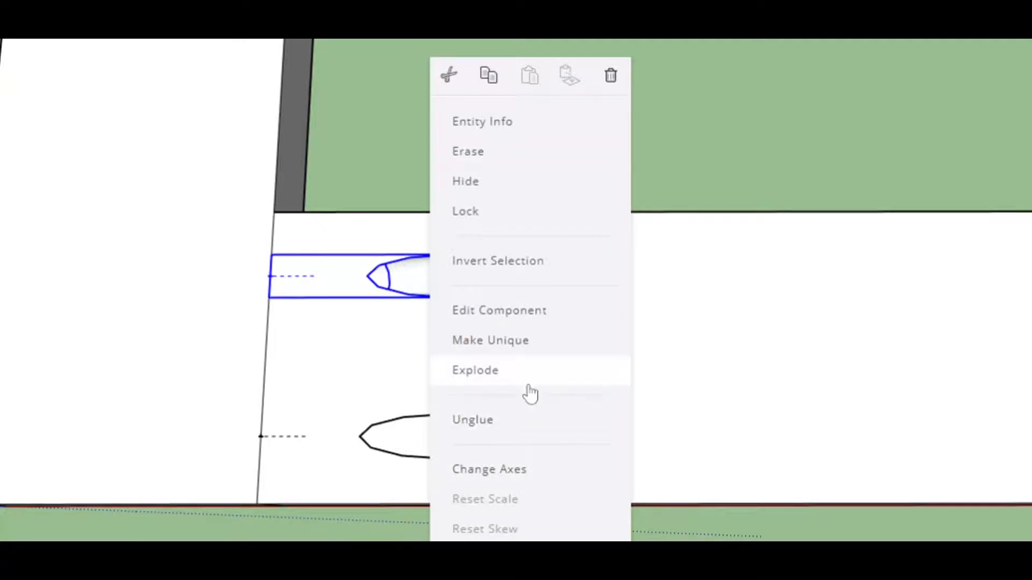
click(478, 382)
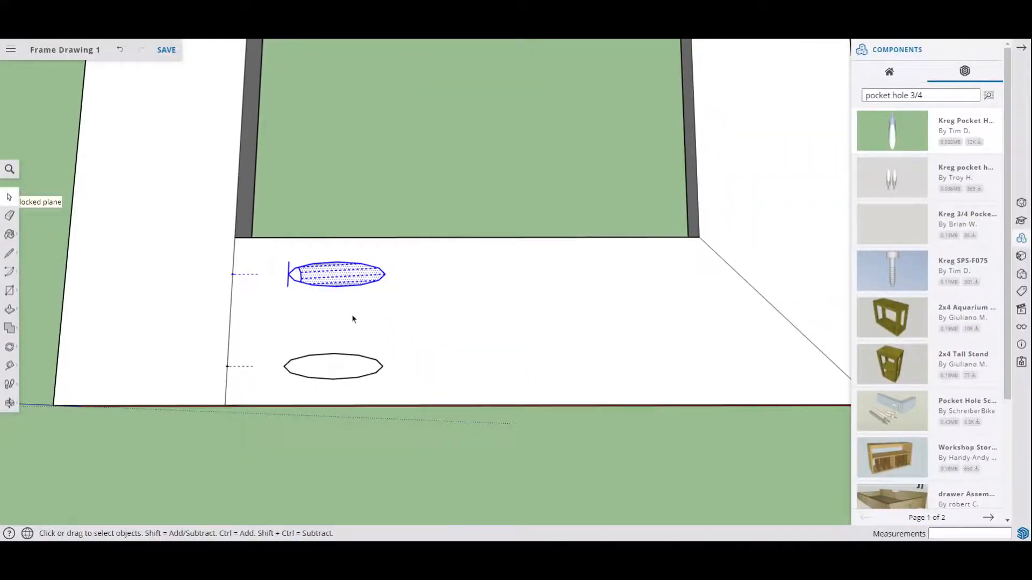
click(352, 319)
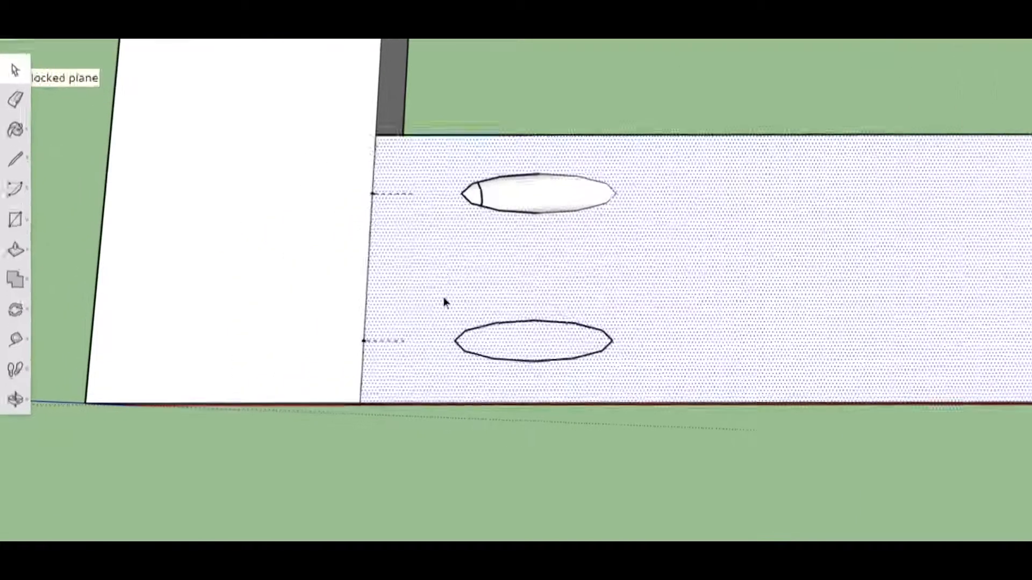
- Explode the lower Kreg Pocket Hole component beside the same butt joint so its pocket cuts into the rail's face
click(10, 403)
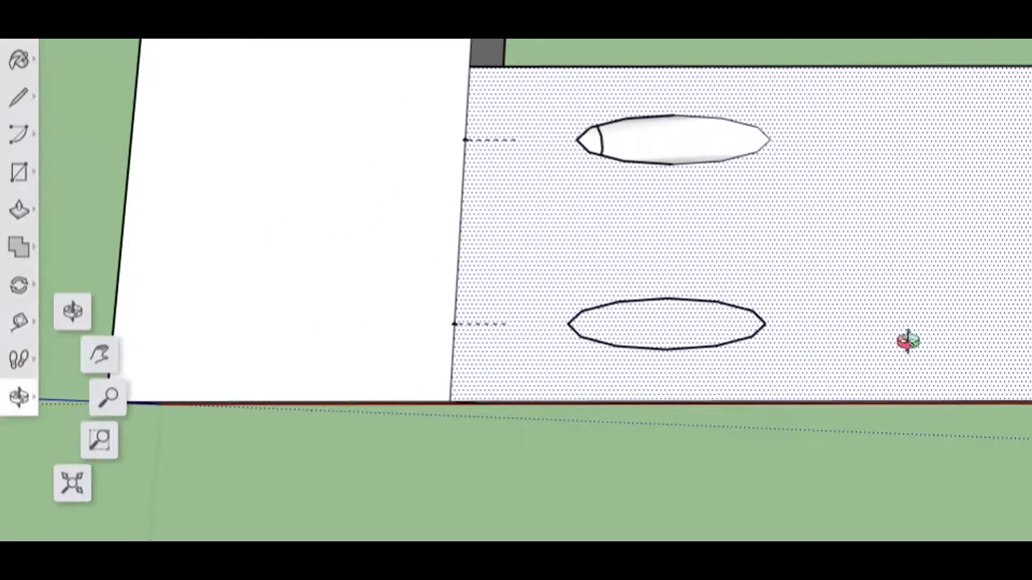
mouse_move(892, 311)
mouse_down()
mouse_move(786, 288)
mouse_move(686, 161)
mouse_move(798, 40)
mouse_move(720, 0)
mouse_move(637, 0)
mouse_up()
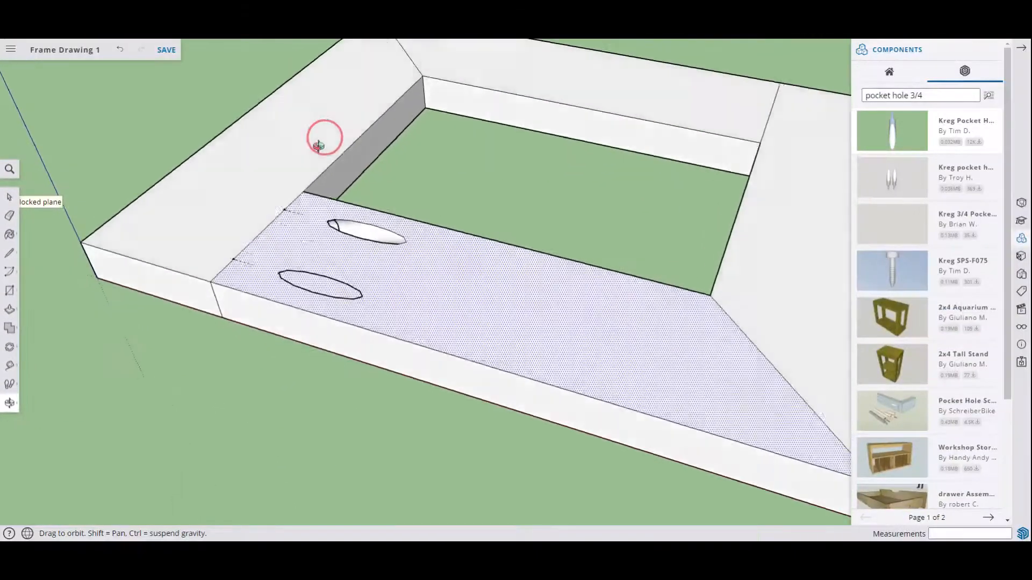
drag(319, 146, 323, 287)
drag(341, 430, 369, 325)
scroll(372, 324, up, 3)
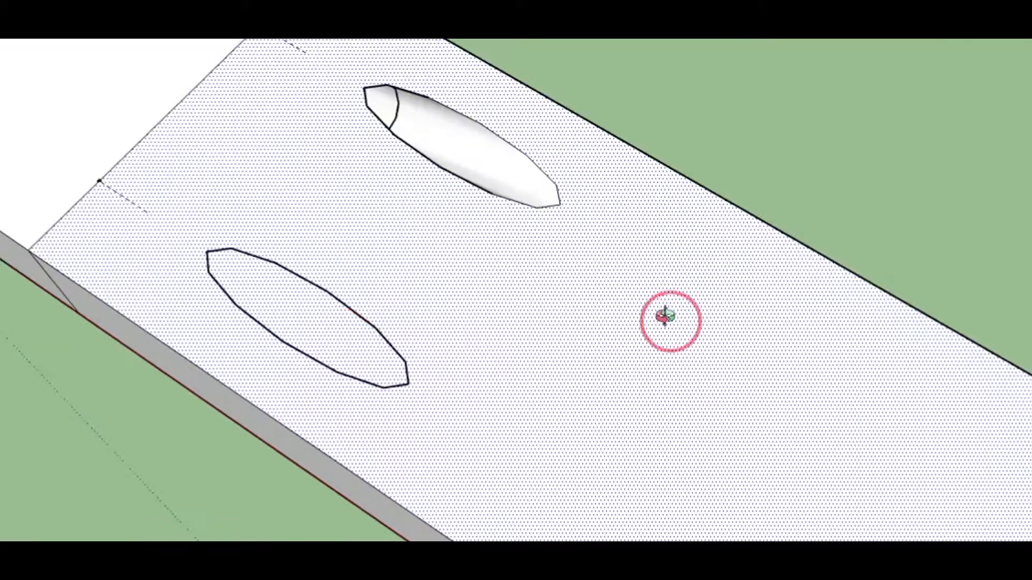
mouse_move(663, 318)
mouse_down()
mouse_move(582, 236)
mouse_move(596, 134)
mouse_move(559, 115)
mouse_move(449, 125)
mouse_move(327, 99)
mouse_move(133, 100)
mouse_move(191, 147)
mouse_move(333, 323)
mouse_move(571, 466)
mouse_move(813, 372)
mouse_move(575, 217)
mouse_move(603, 239)
mouse_move(700, 237)
mouse_move(412, 316)
mouse_up()
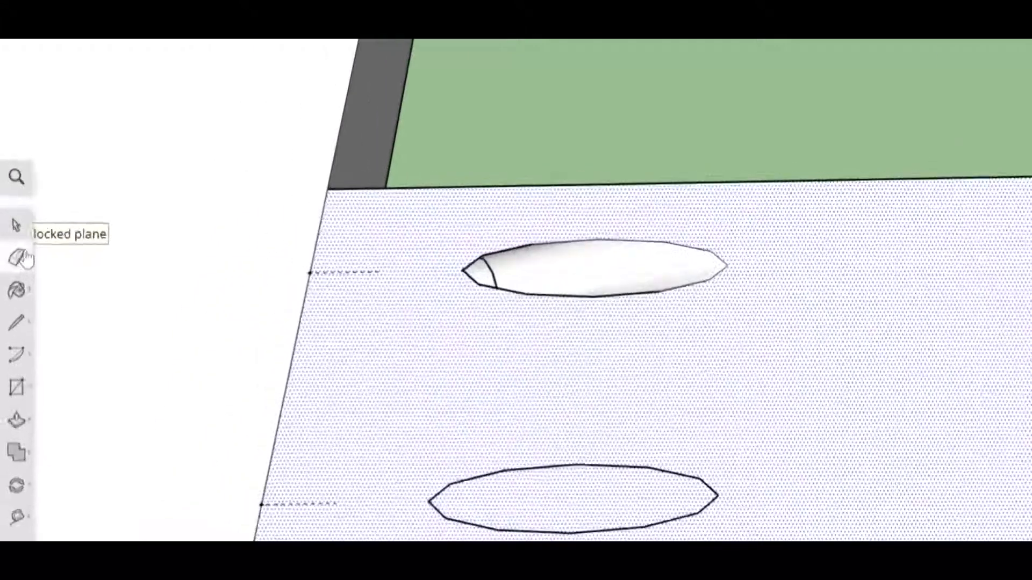
click(9, 196)
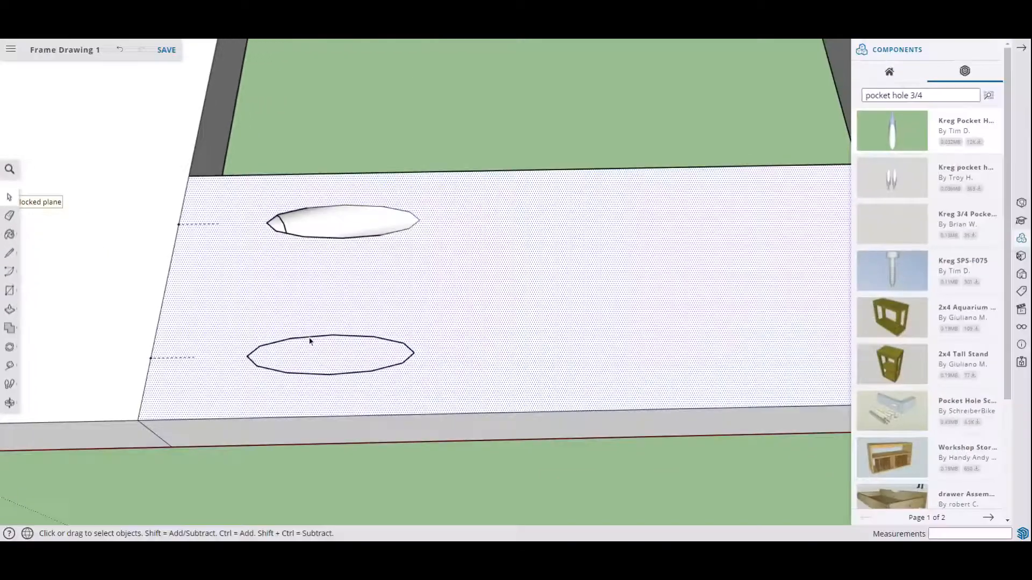
click(624, 514)
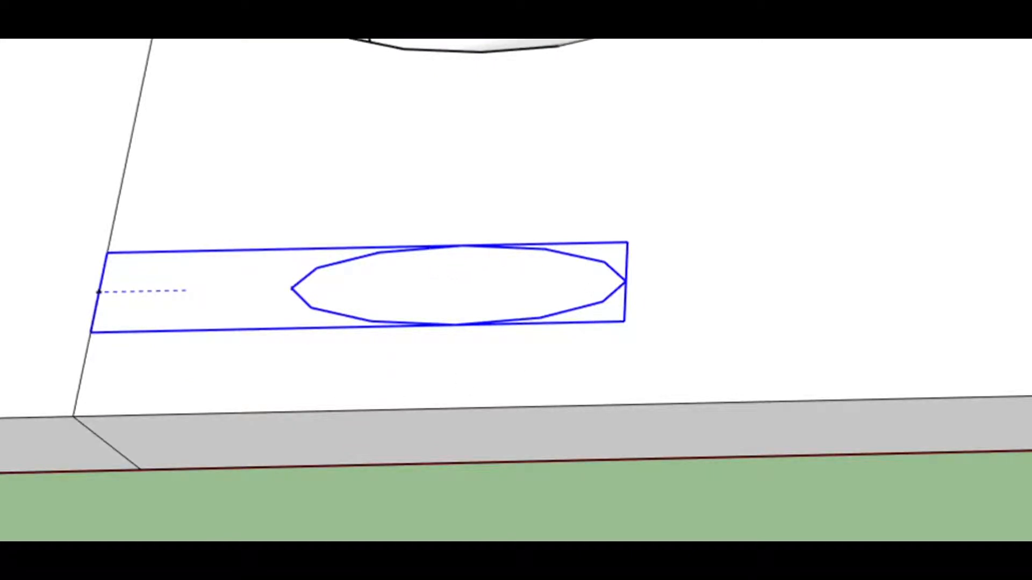
right_click(430, 253)
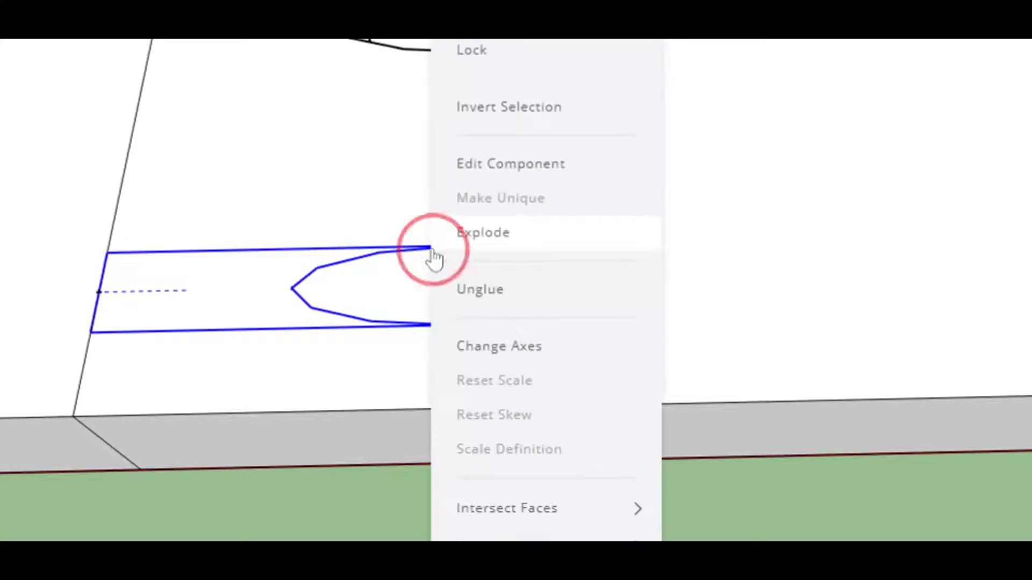
click(492, 242)
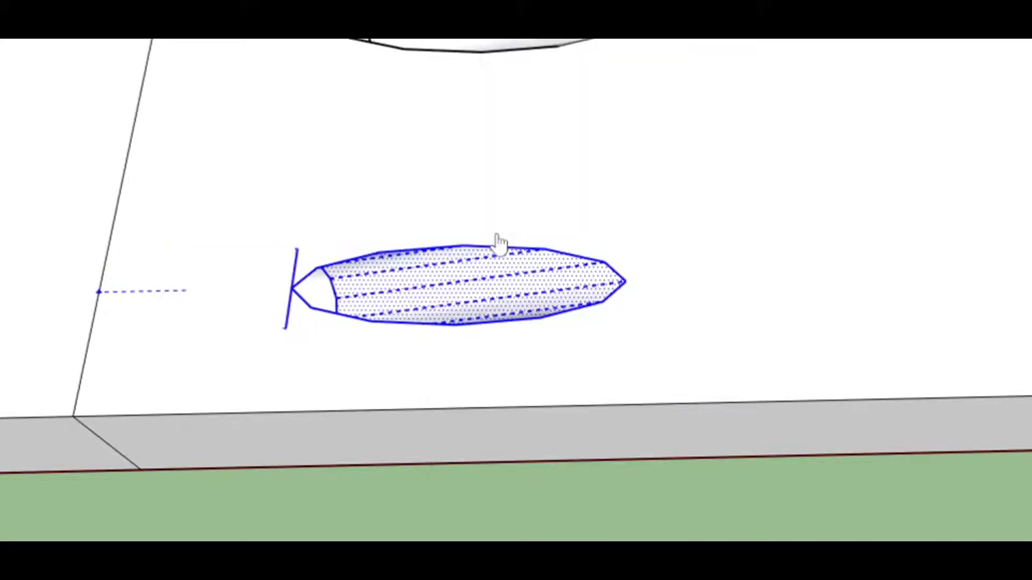
click(567, 282)
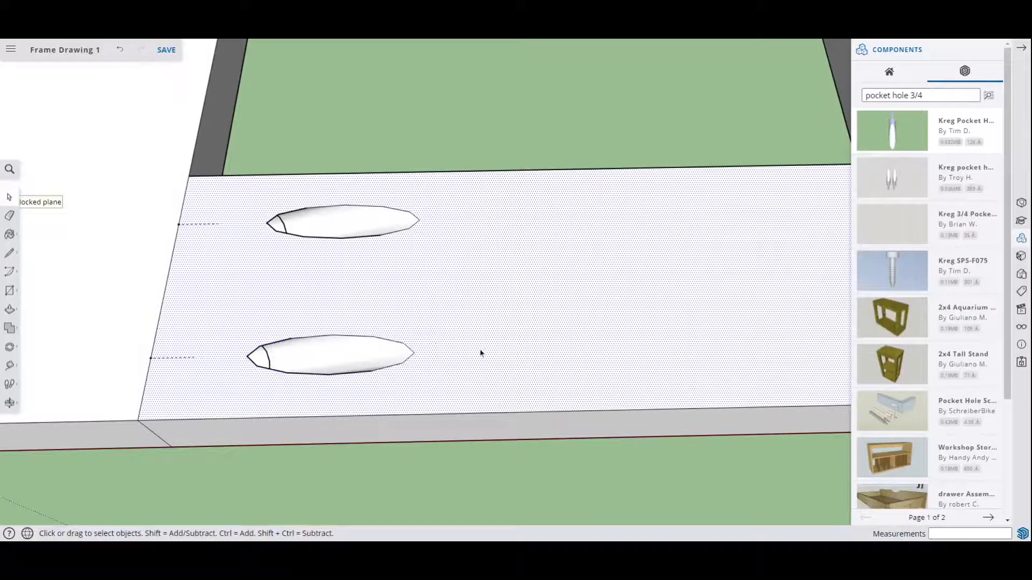
- Place a guide point on the lower-right mitered joint line, measured from the frame's outer corner
click(9, 403)
drag(445, 339, 615, 383)
drag(518, 173, 516, 295)
scroll(517, 295, down, 3)
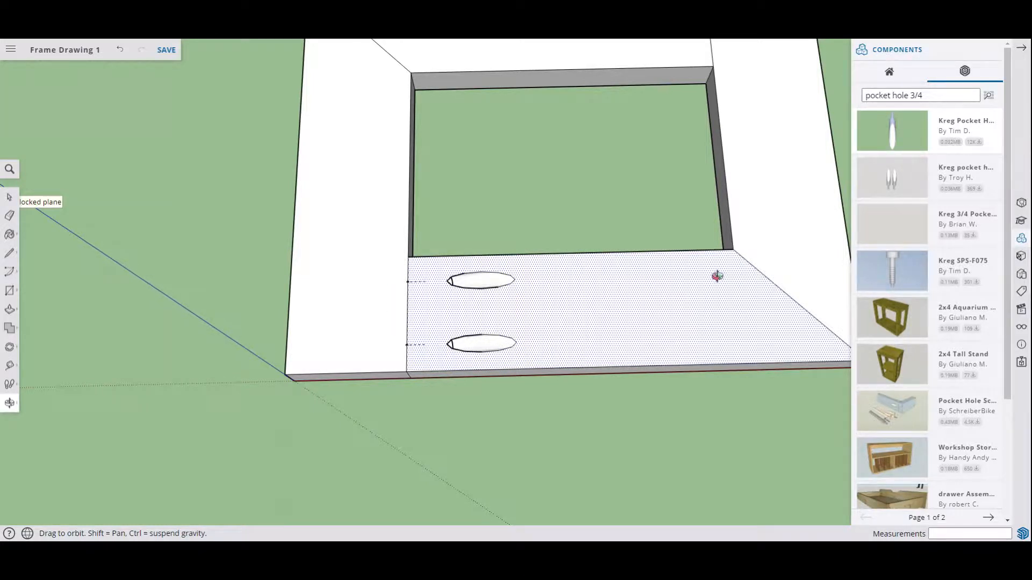
drag(716, 275, 405, 322)
scroll(418, 324, up, 3)
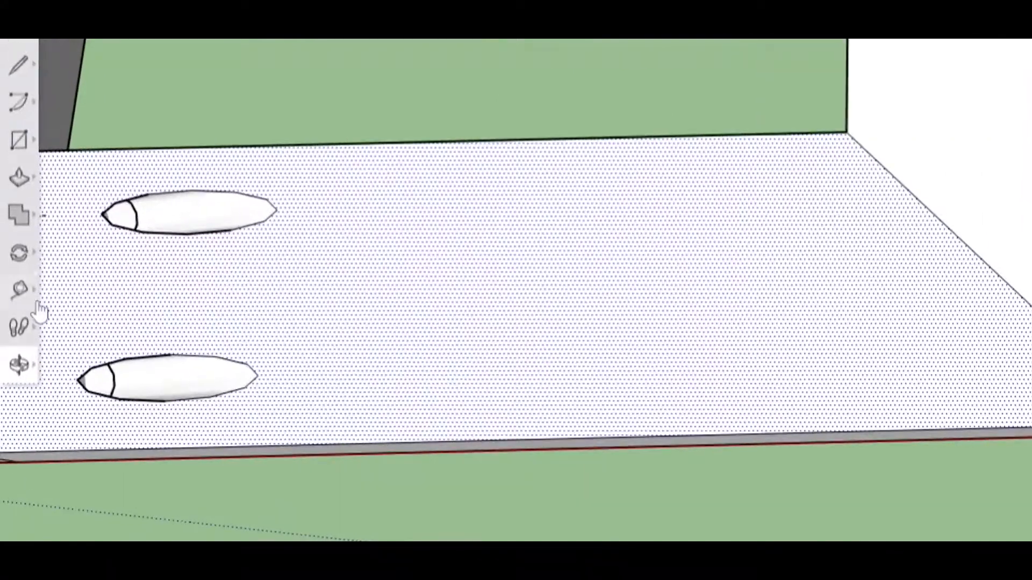
mouse_move(10, 368)
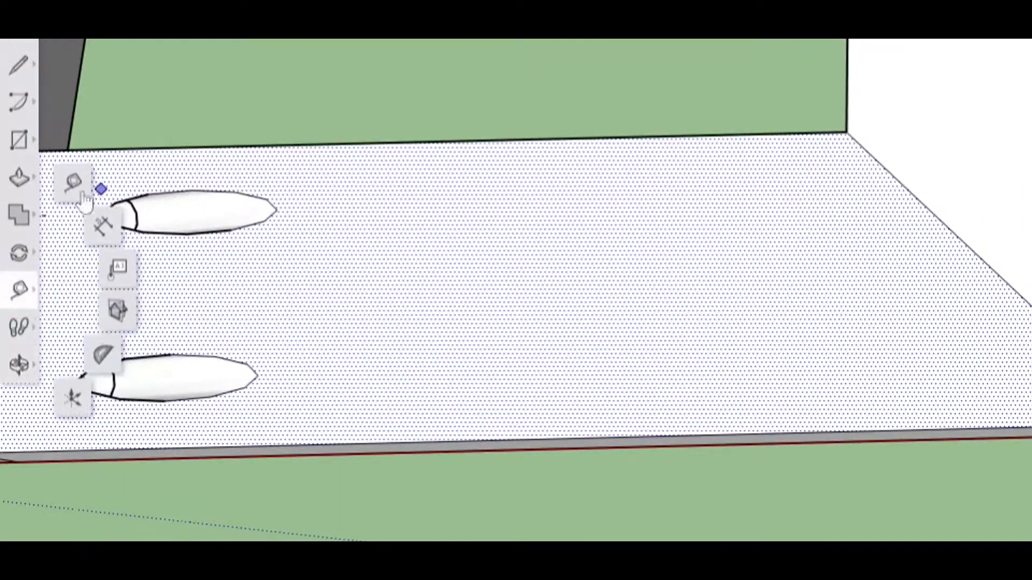
click(75, 186)
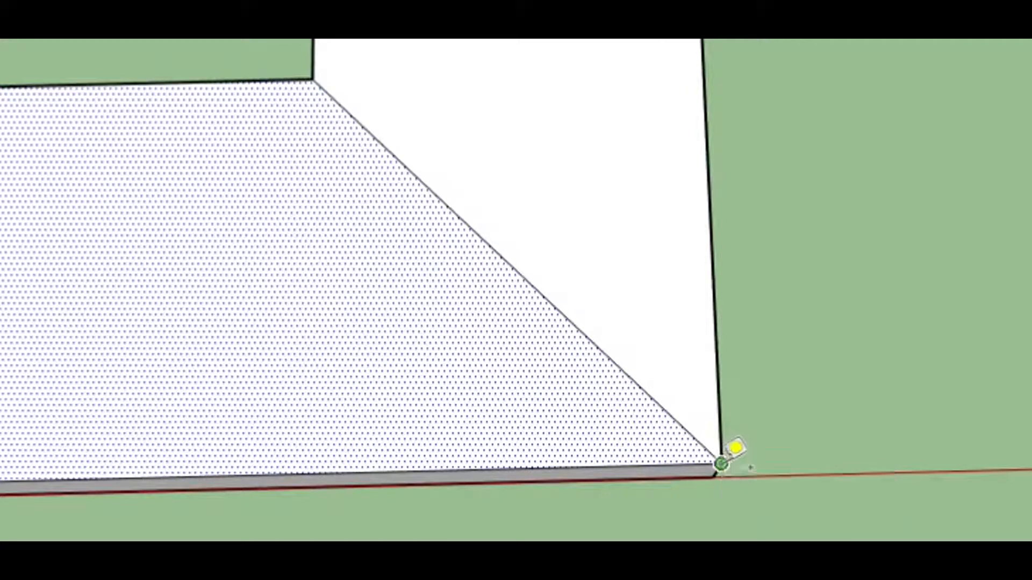
click(721, 463)
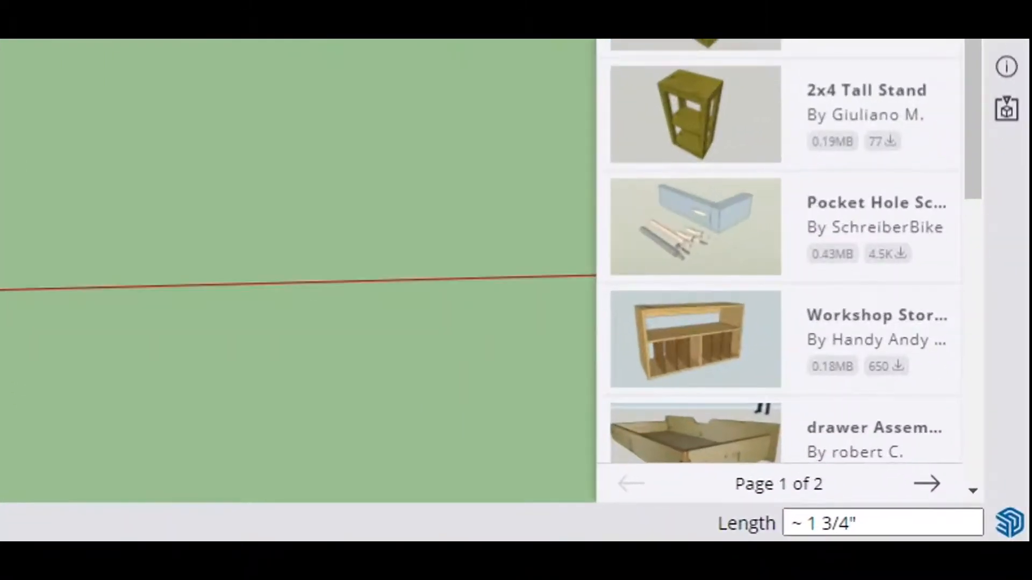
text(2)
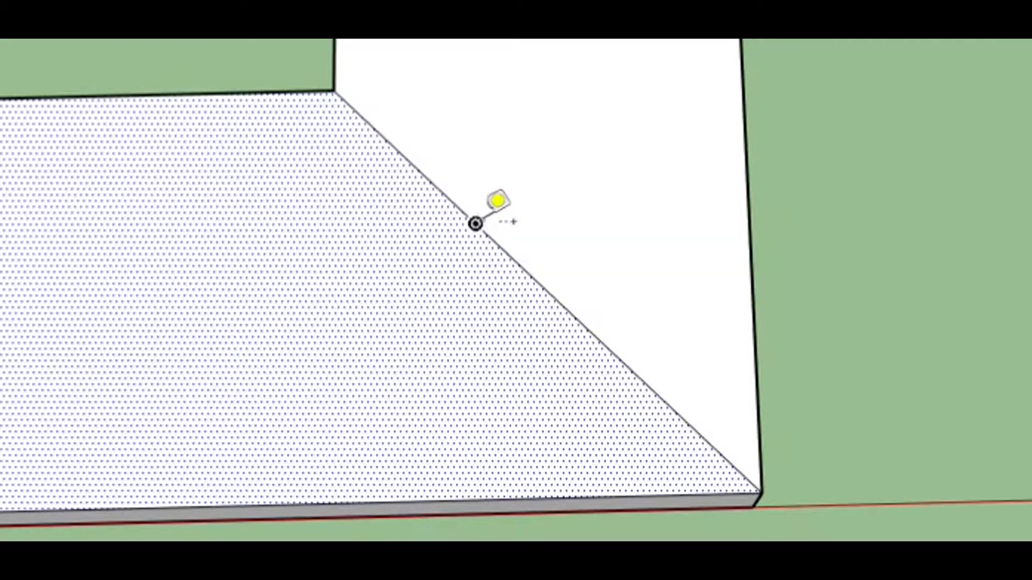
click(543, 285)
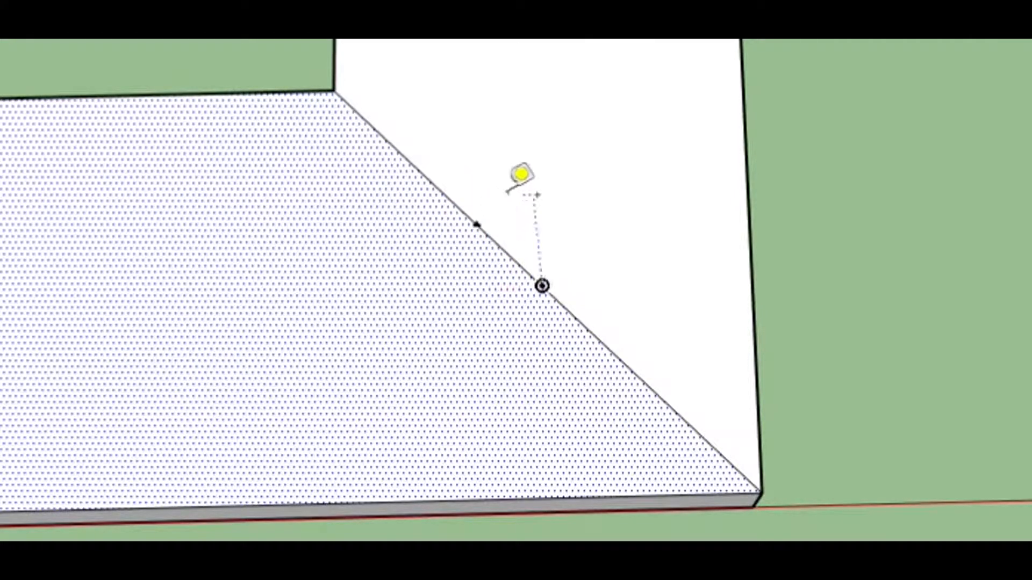
key(Escape)
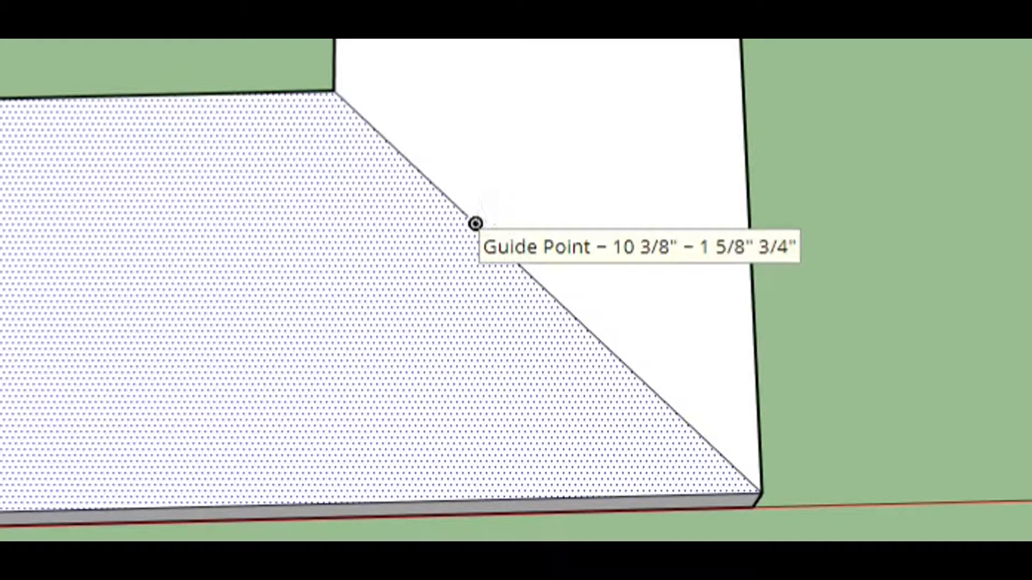
- Add a second guide point on the miter line, 7/8" from the first one towards the frame's inner corner
click(475, 224)
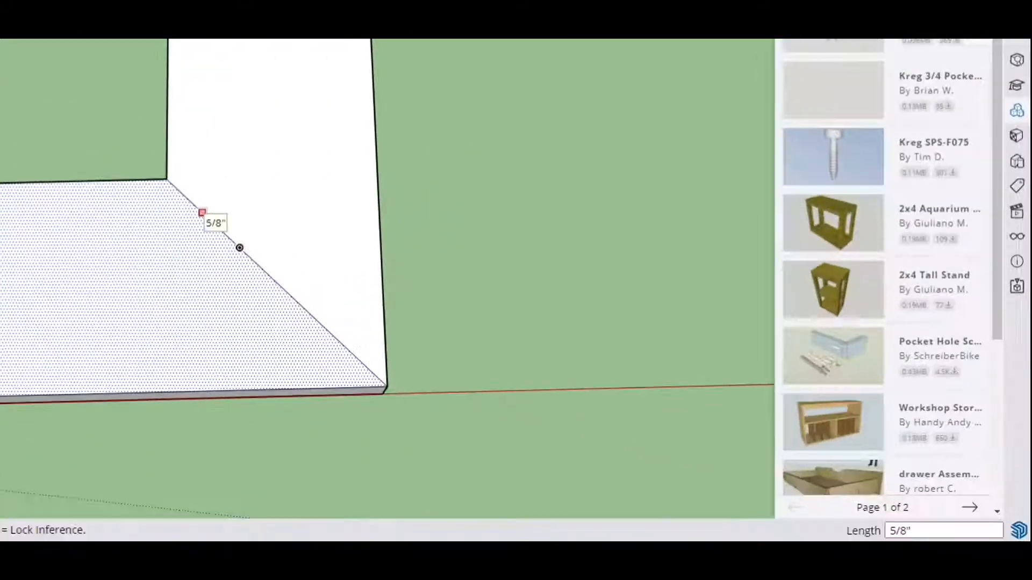
text(7/8)
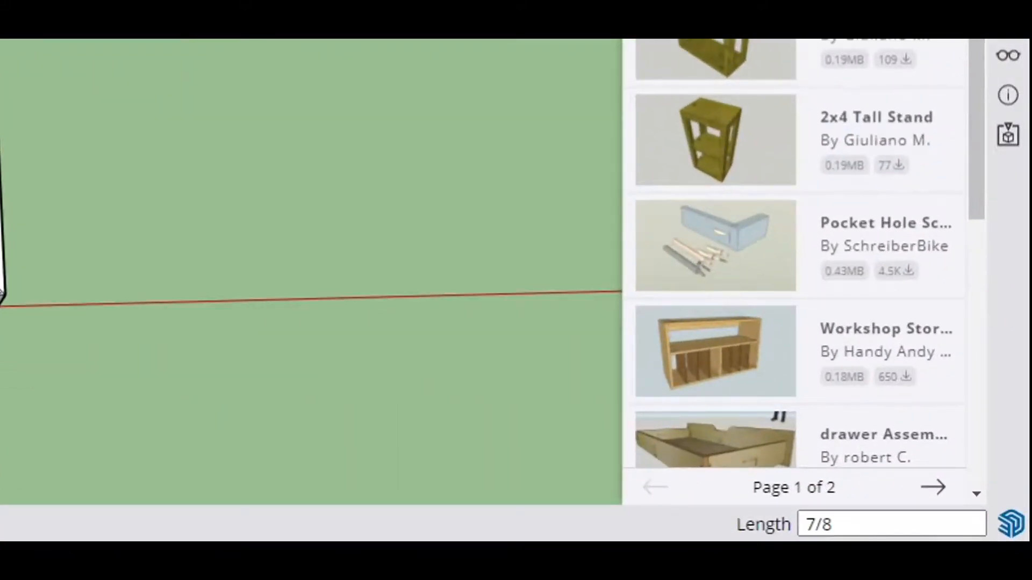
key(Return)
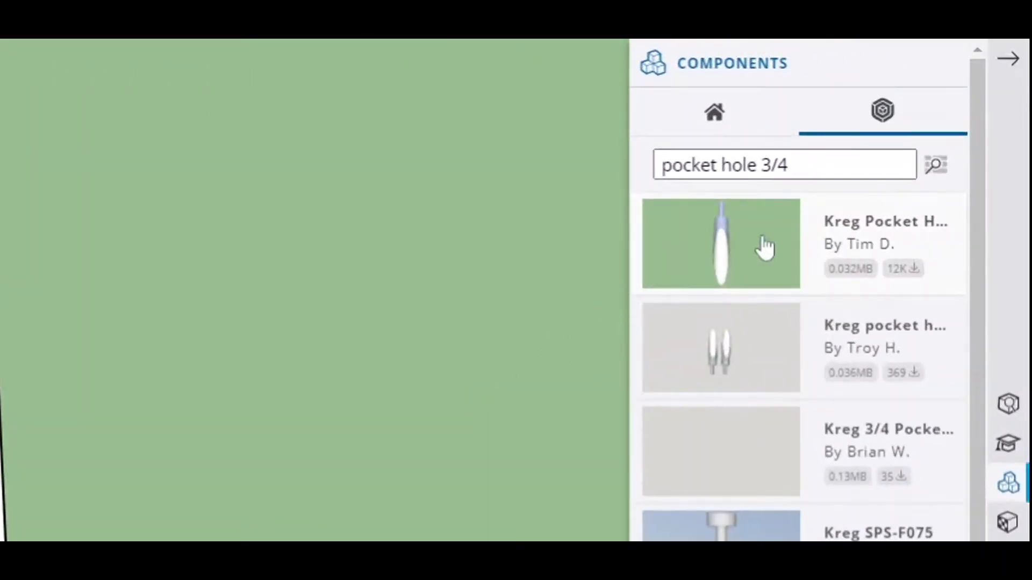
- Insert a Kreg Pocket Hole 3/4" component at each of the two guide points on the miter line
click(760, 251)
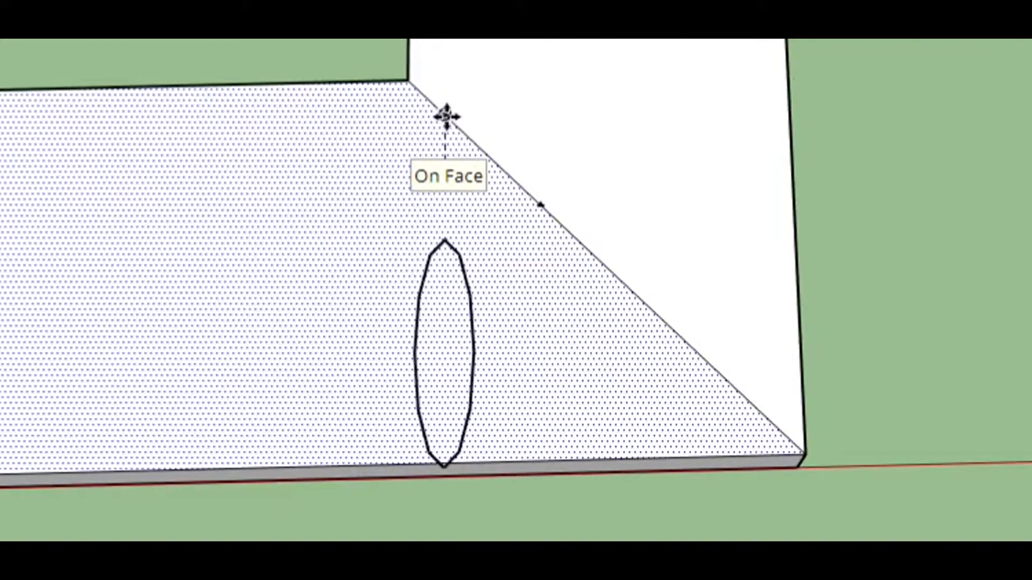
click(445, 138)
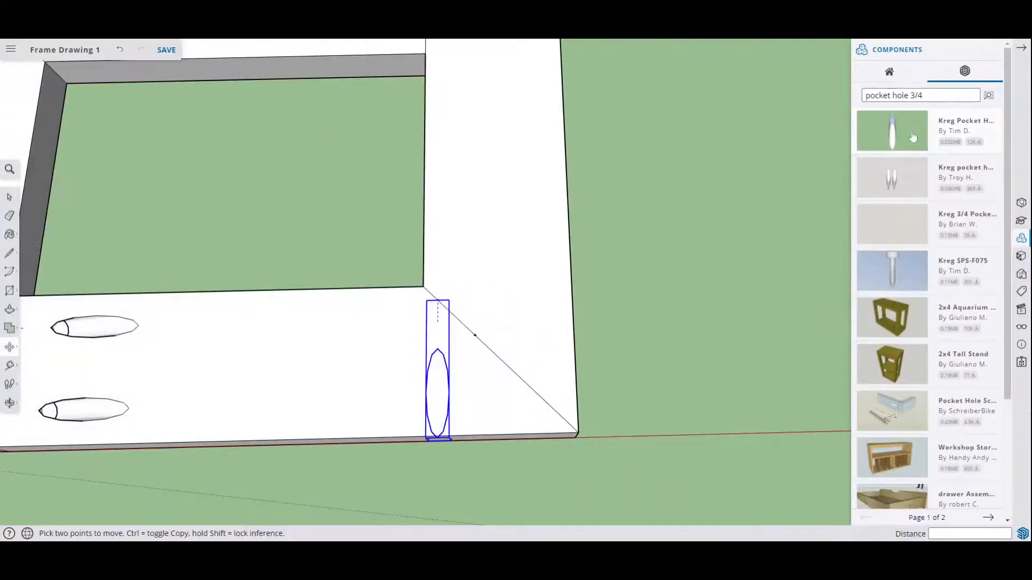
key(space)
ctrl+click(423, 316)
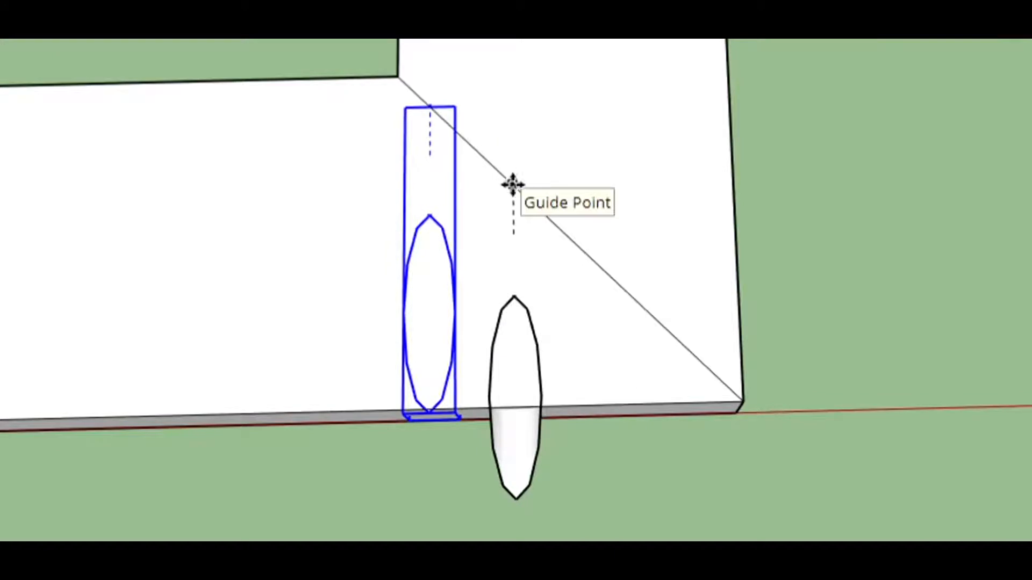
click(515, 183)
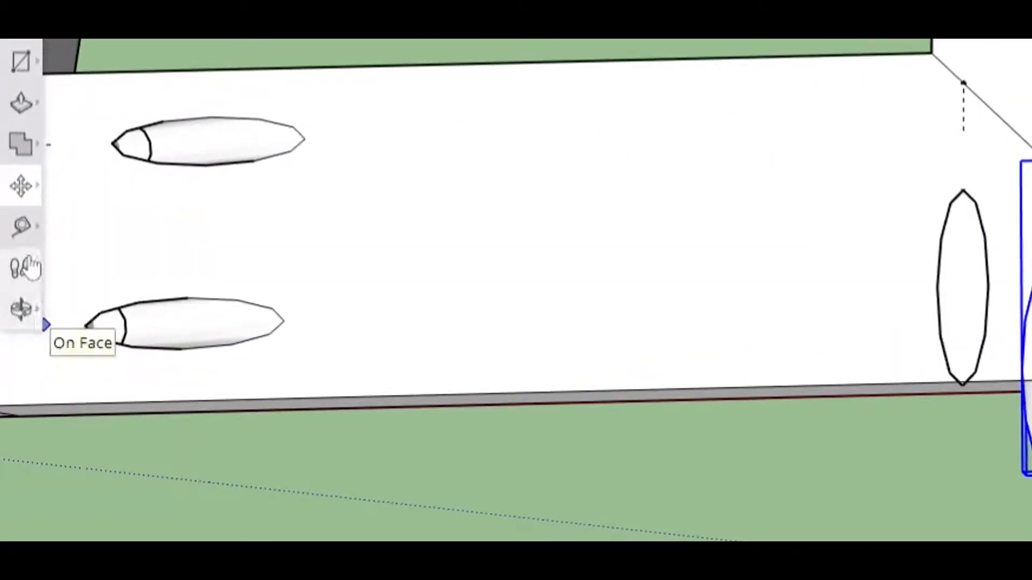
- Rotate the pocket hole at the lower miter guide point about that point until its end aligns with the miter line
click(20, 188)
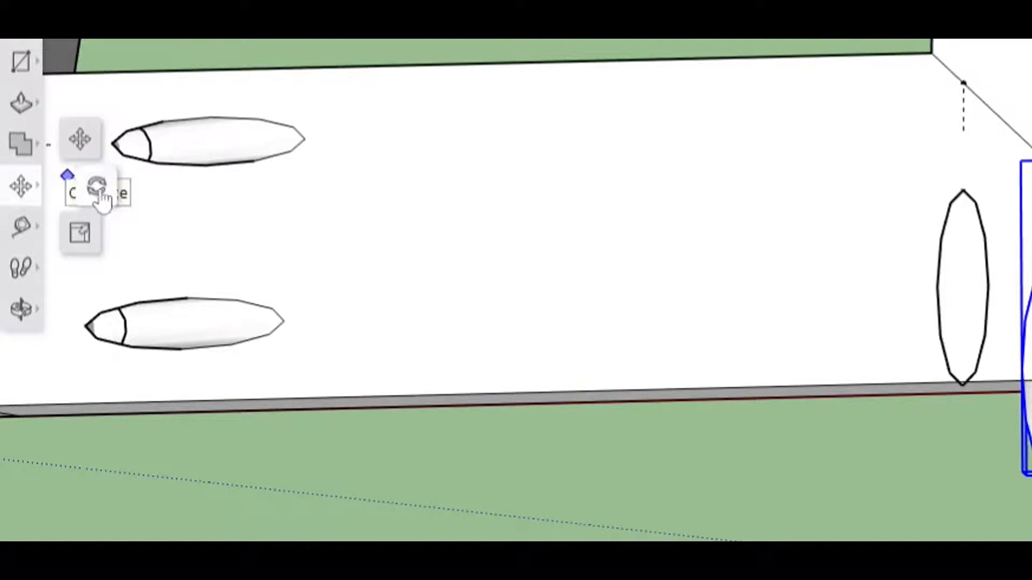
click(95, 186)
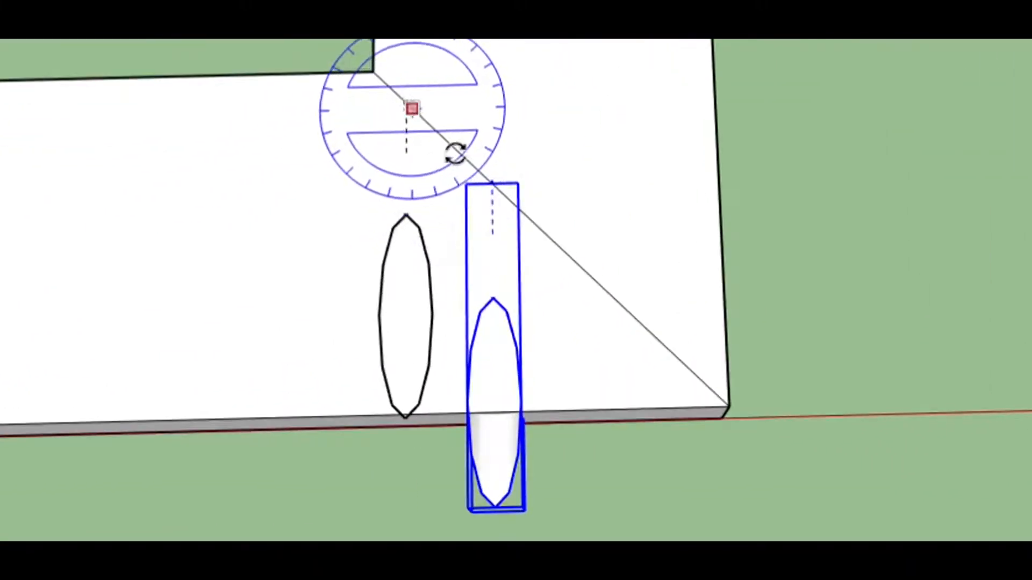
click(493, 184)
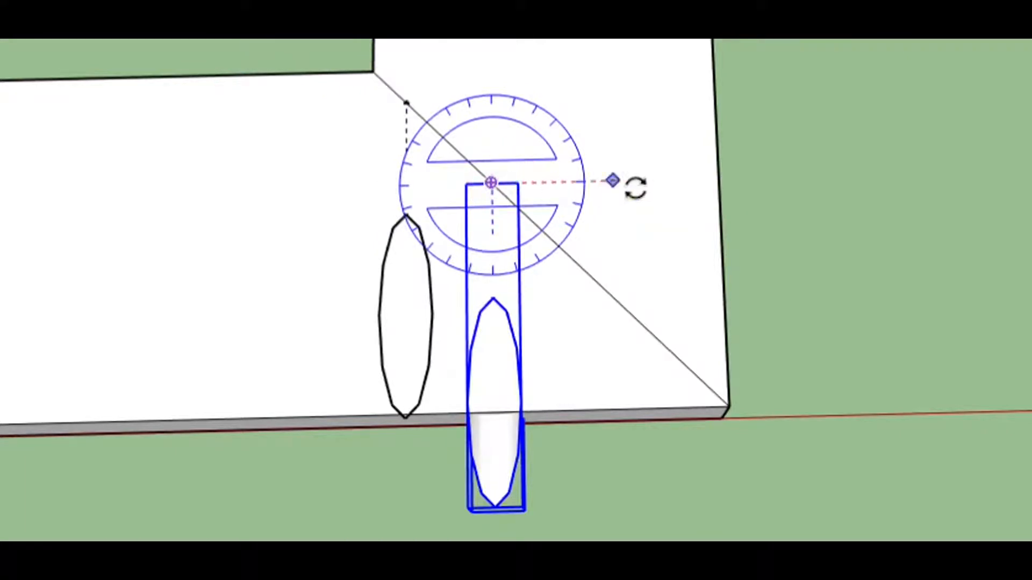
click(672, 181)
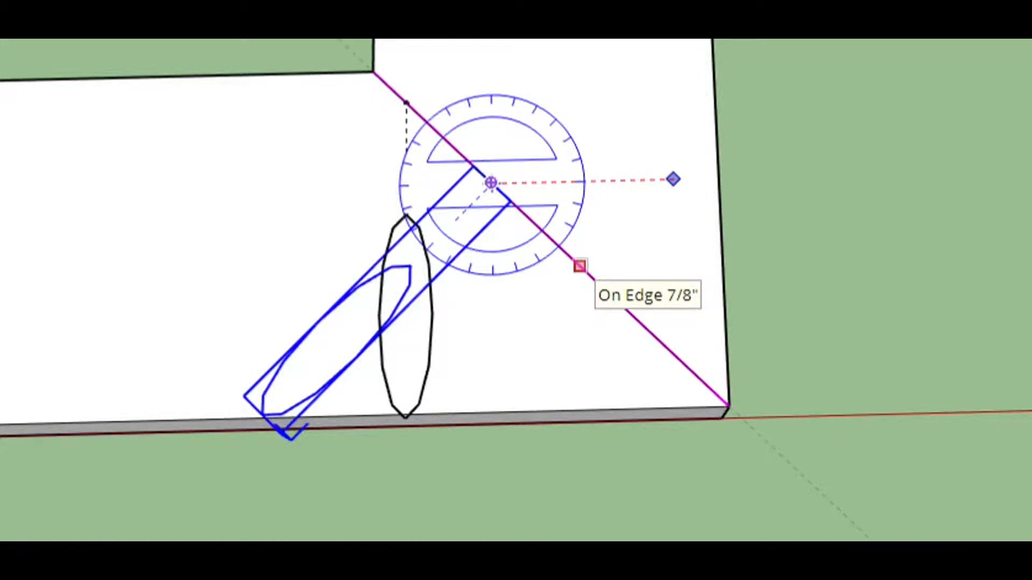
click(579, 266)
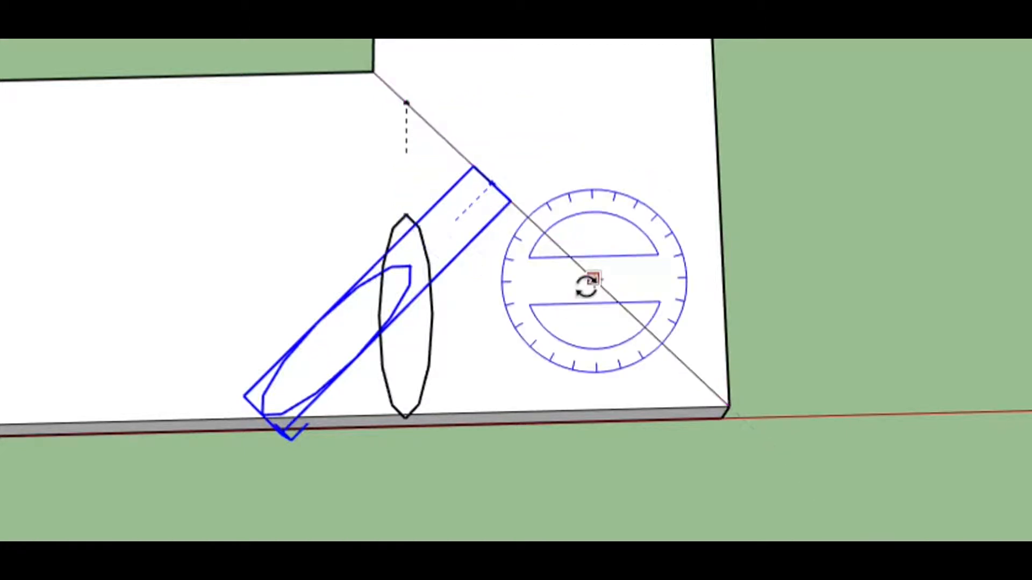
click(406, 108)
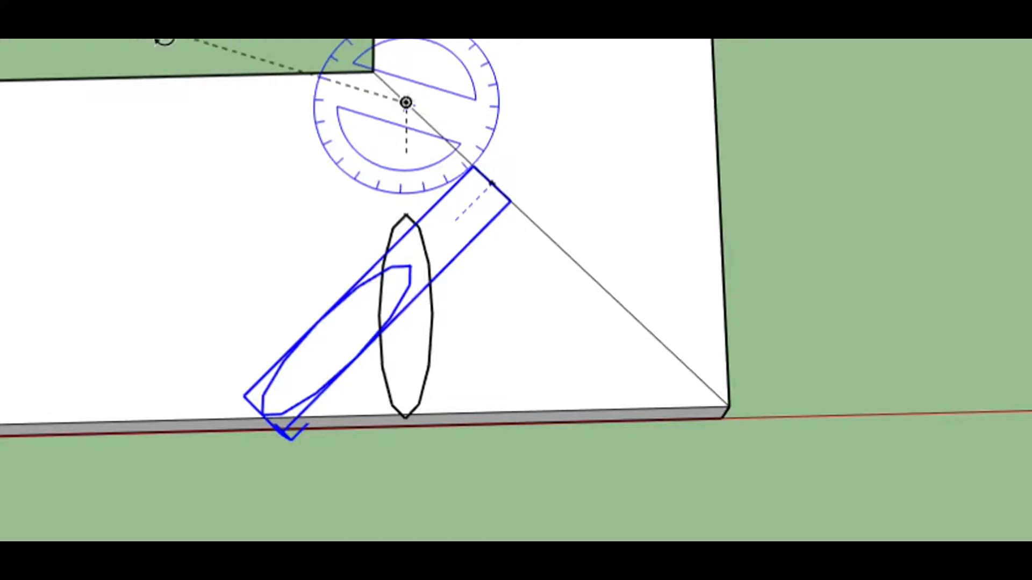
key(Escape)
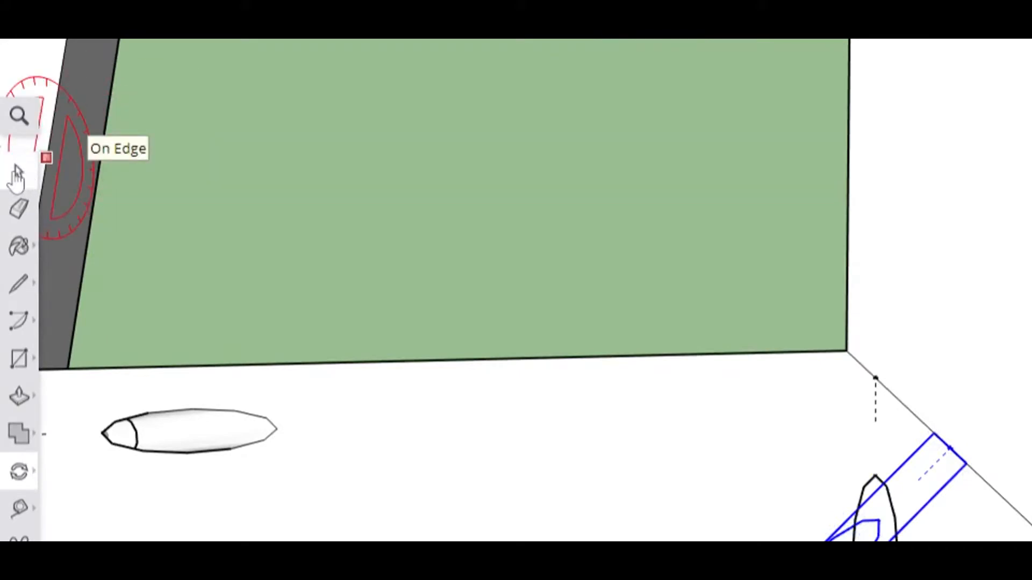
- Rotate the pocket hole at the upper miter guide point about its origin until its end aligns with the miter line
click(16, 176)
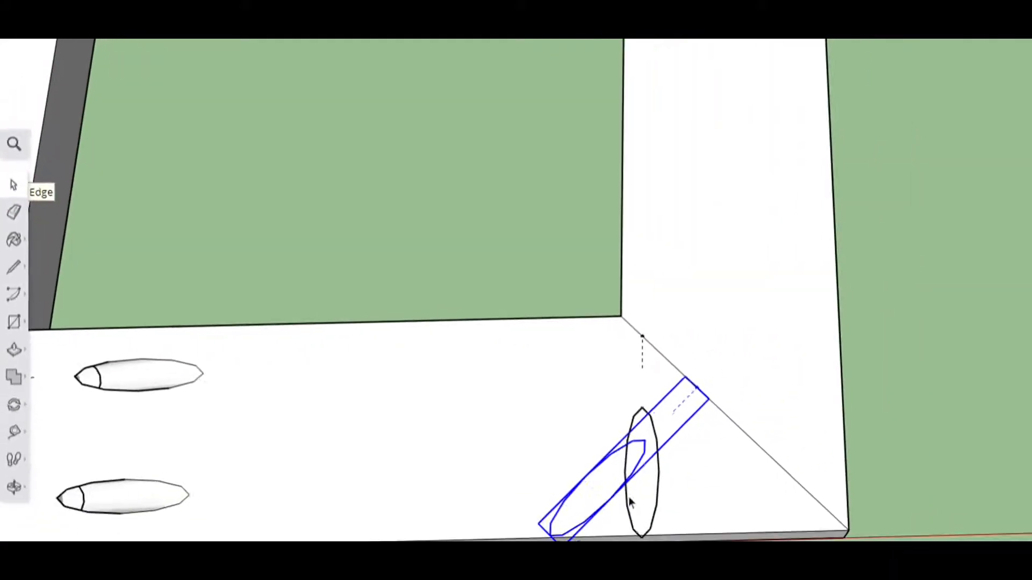
click(445, 420)
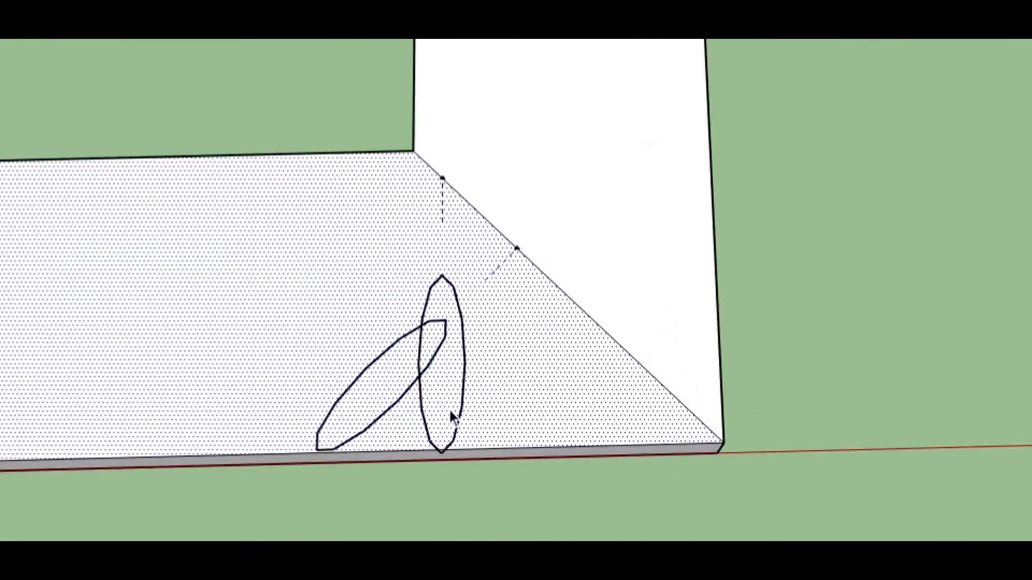
click(461, 415)
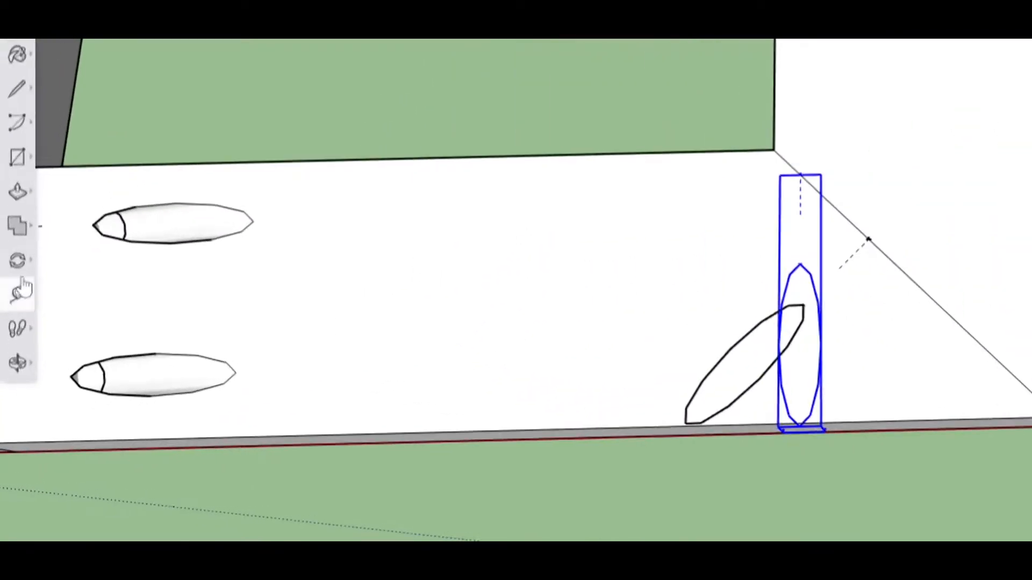
click(21, 230)
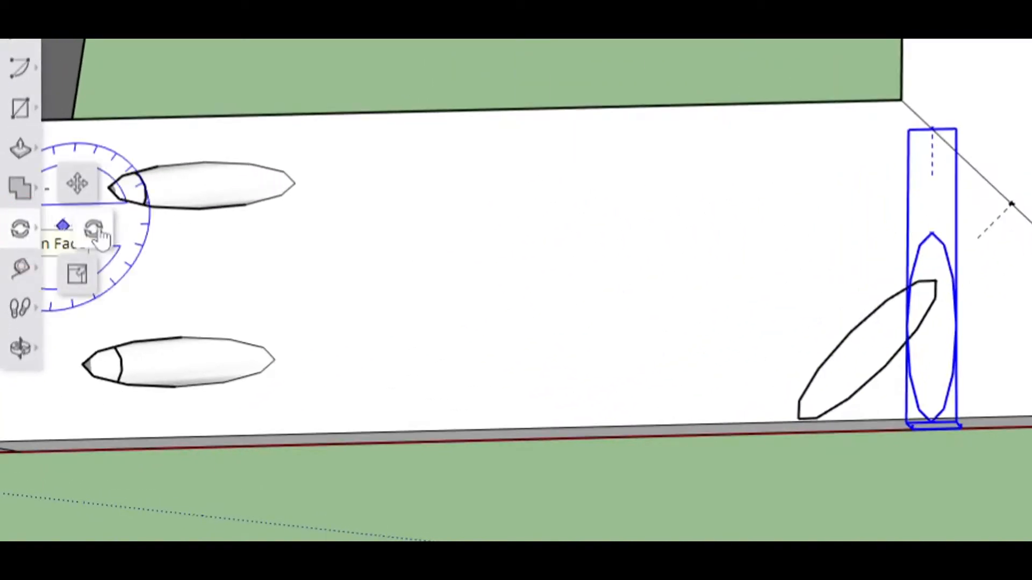
click(93, 228)
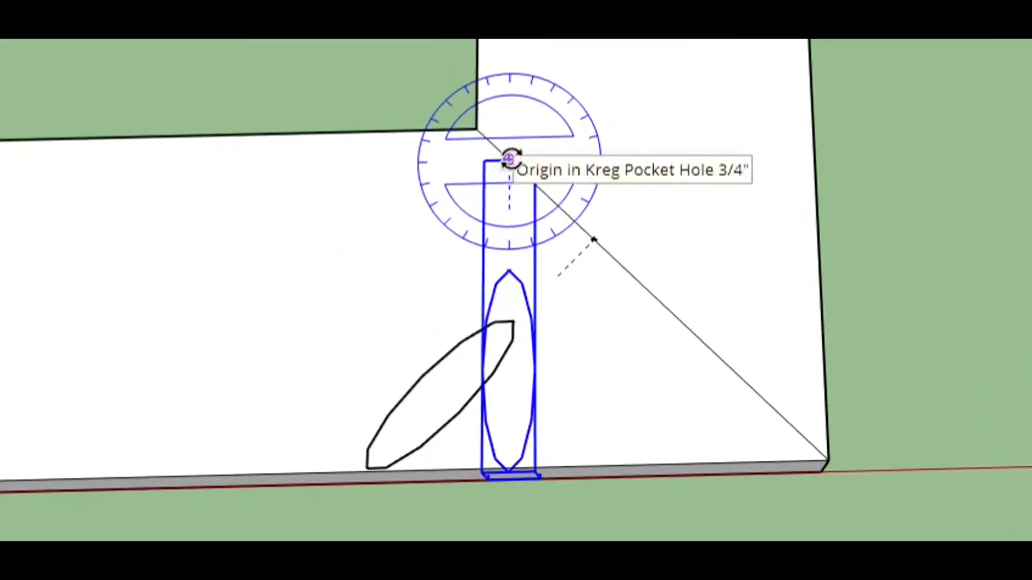
click(509, 160)
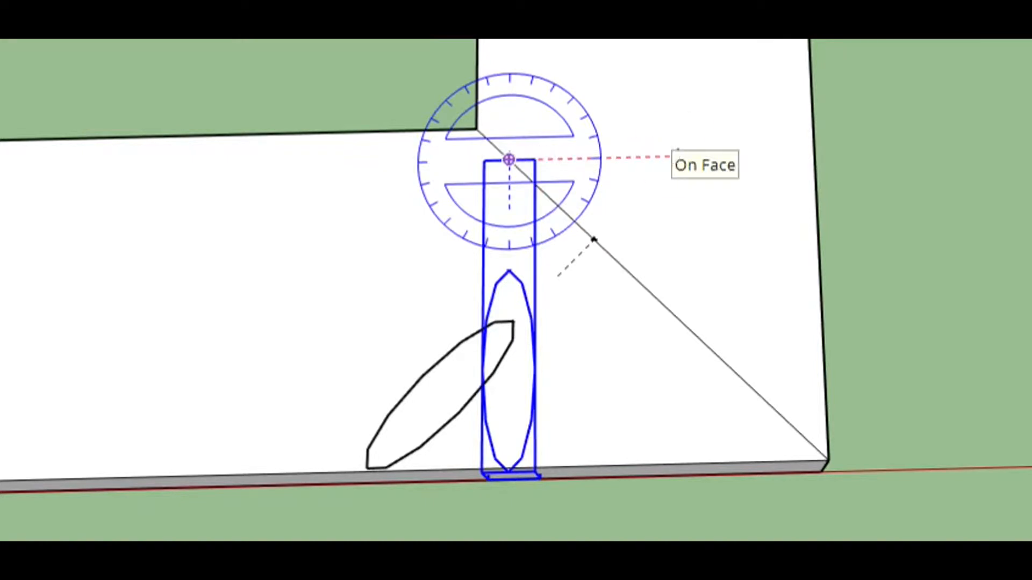
click(676, 157)
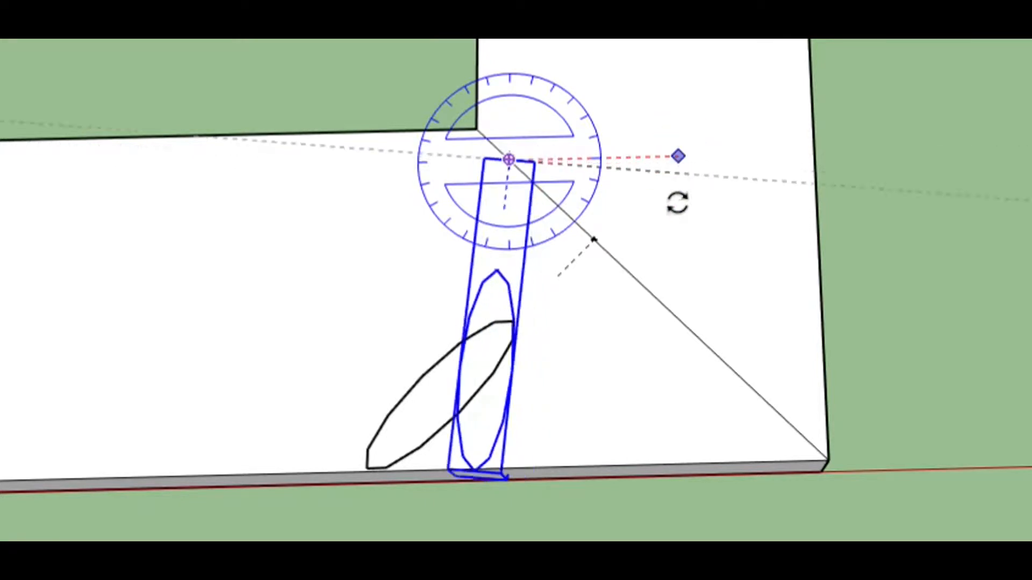
click(615, 267)
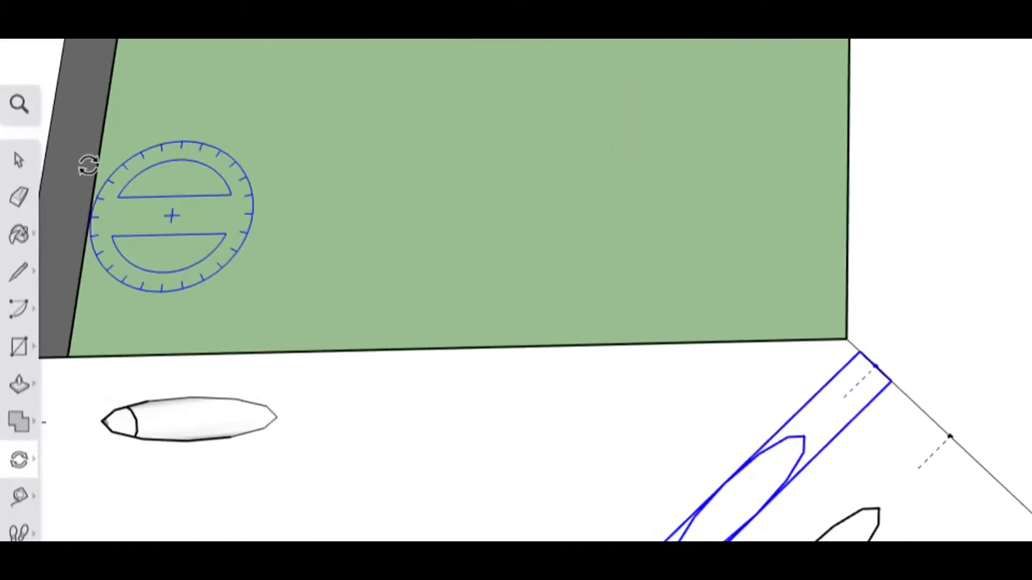
- Explode both Kreg Pocket Hole 3/4" components at the miter joint so their recesses cut into the frame's face
click(20, 162)
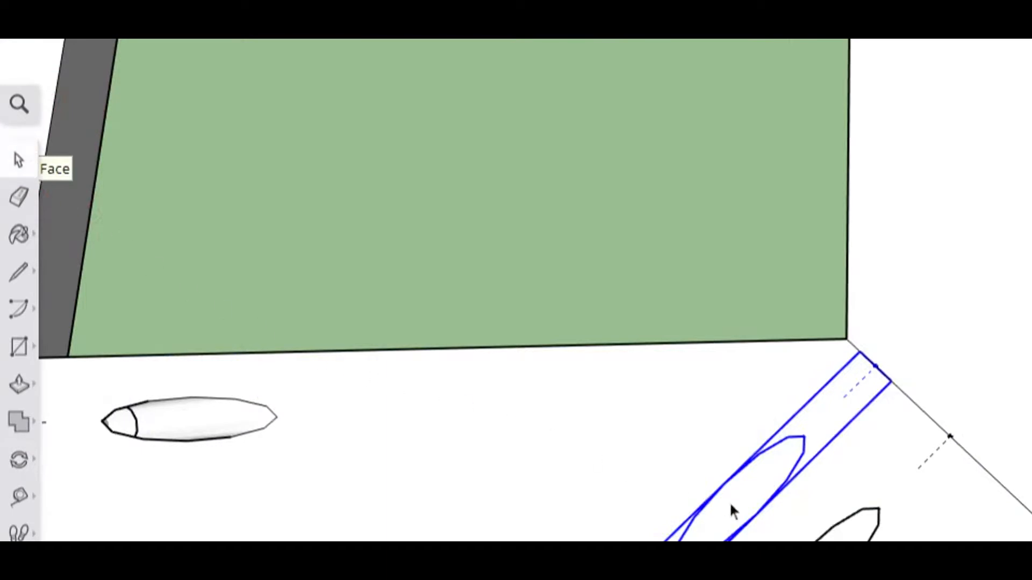
scroll(751, 463, up, 2)
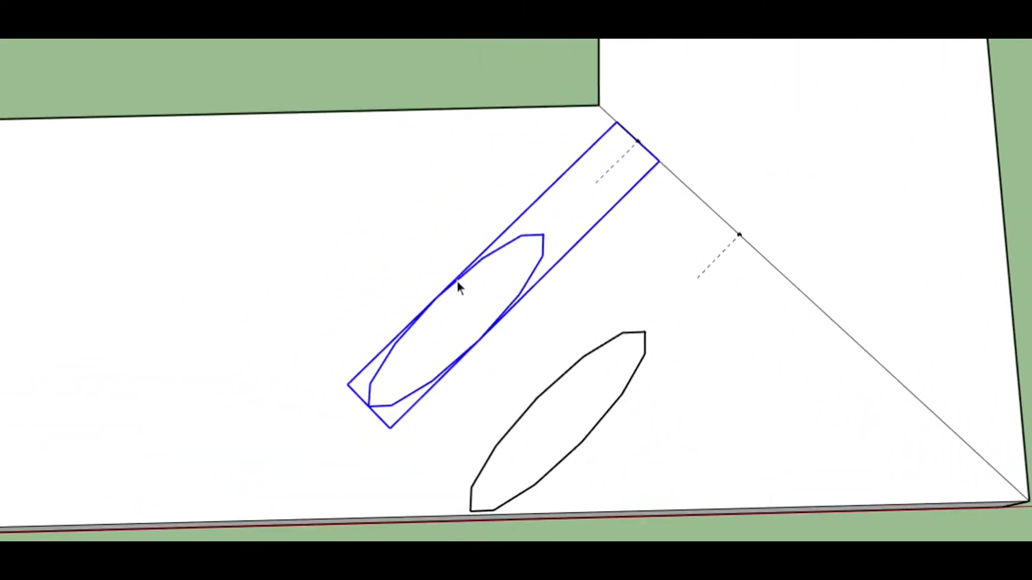
right_click(457, 283)
click(508, 238)
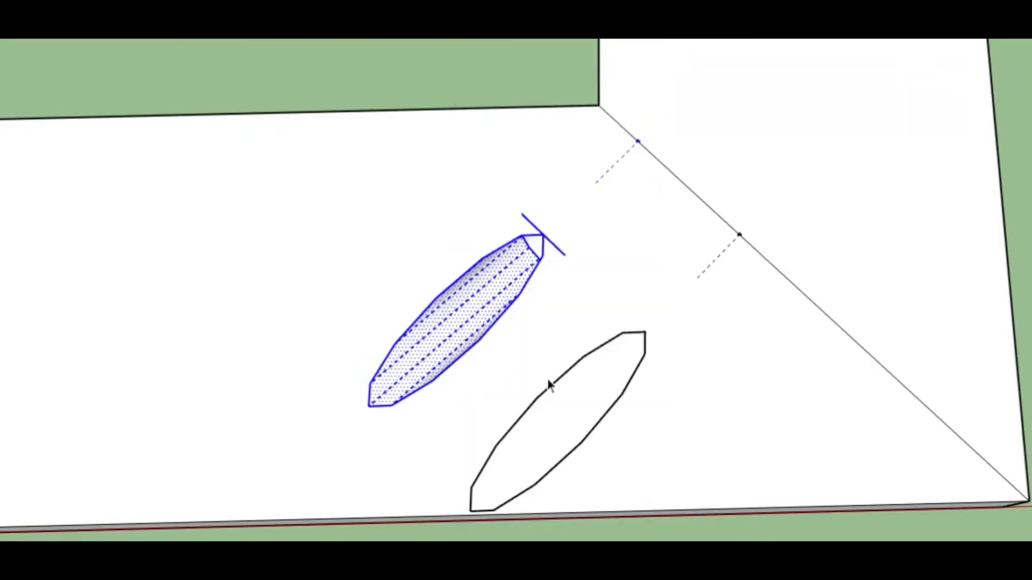
click(552, 385)
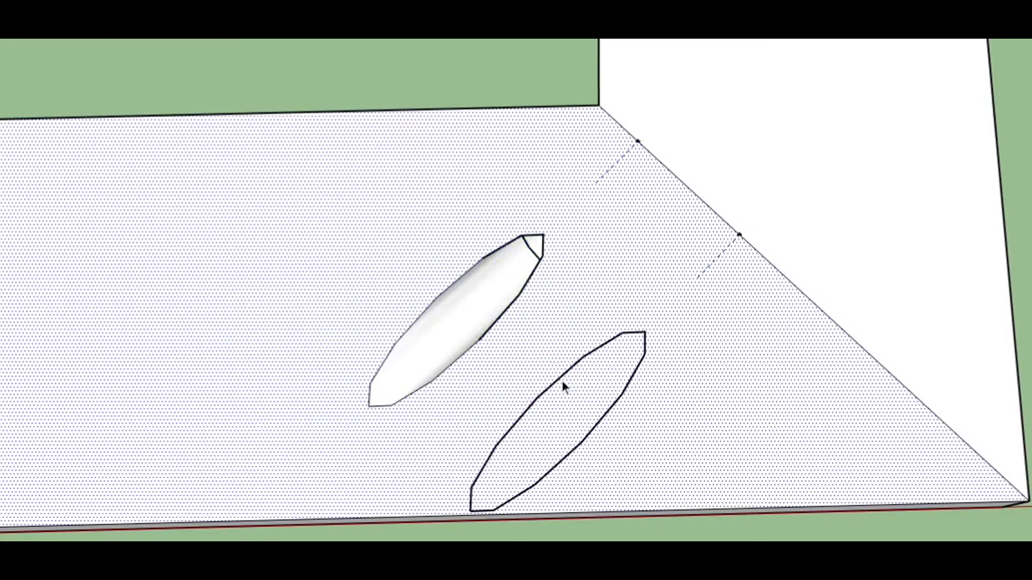
click(562, 381)
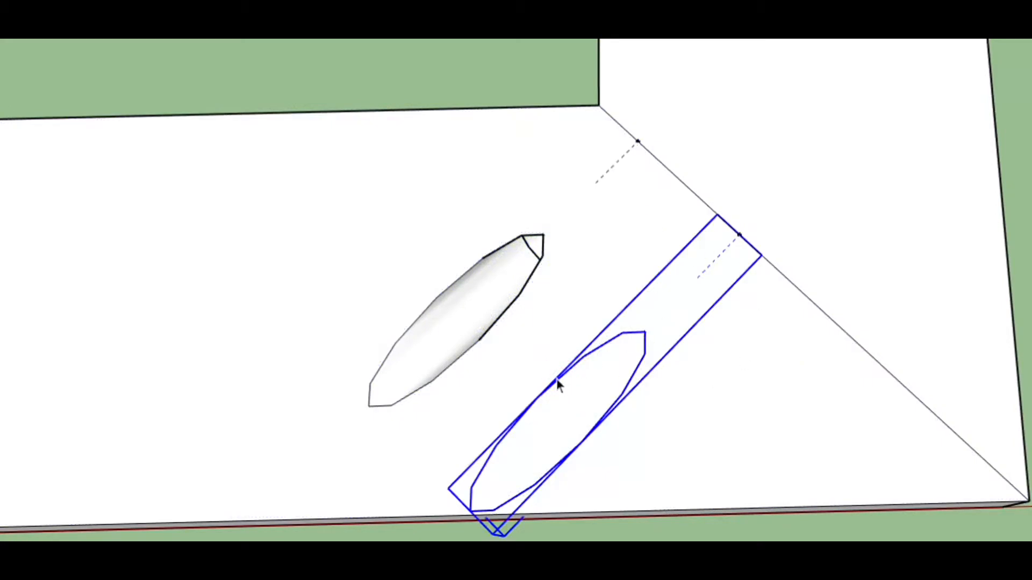
right_click(557, 378)
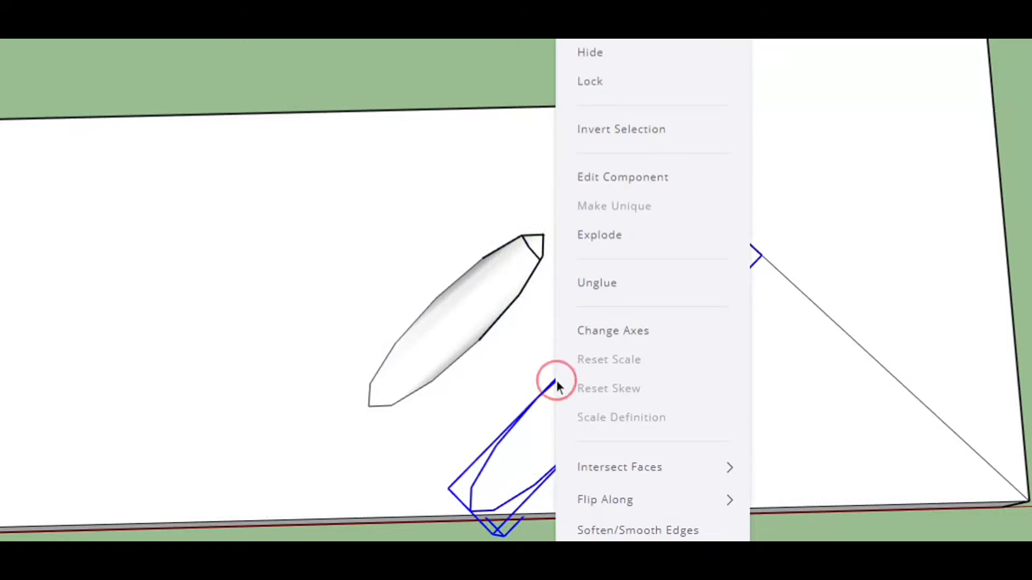
click(607, 238)
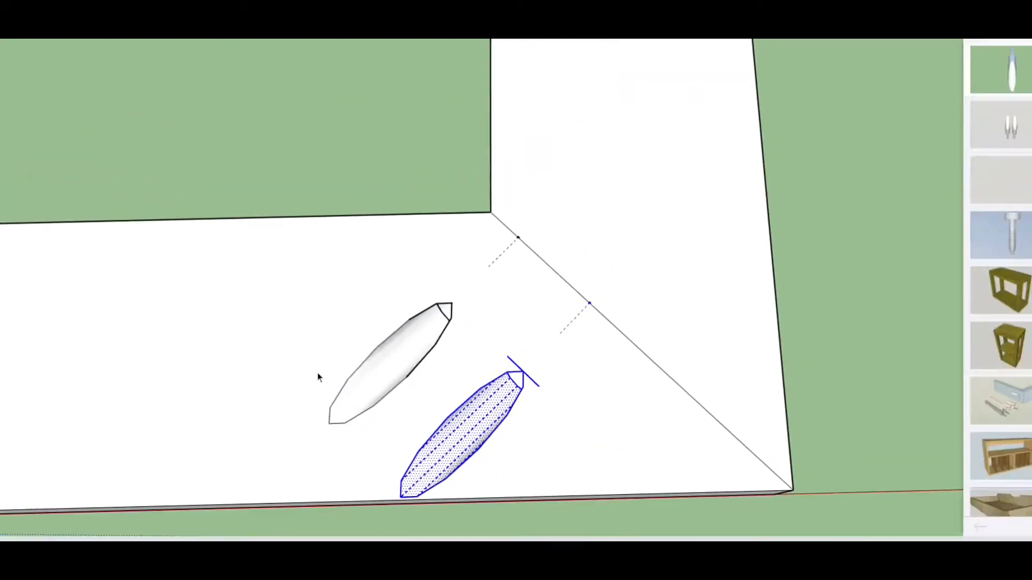
click(283, 382)
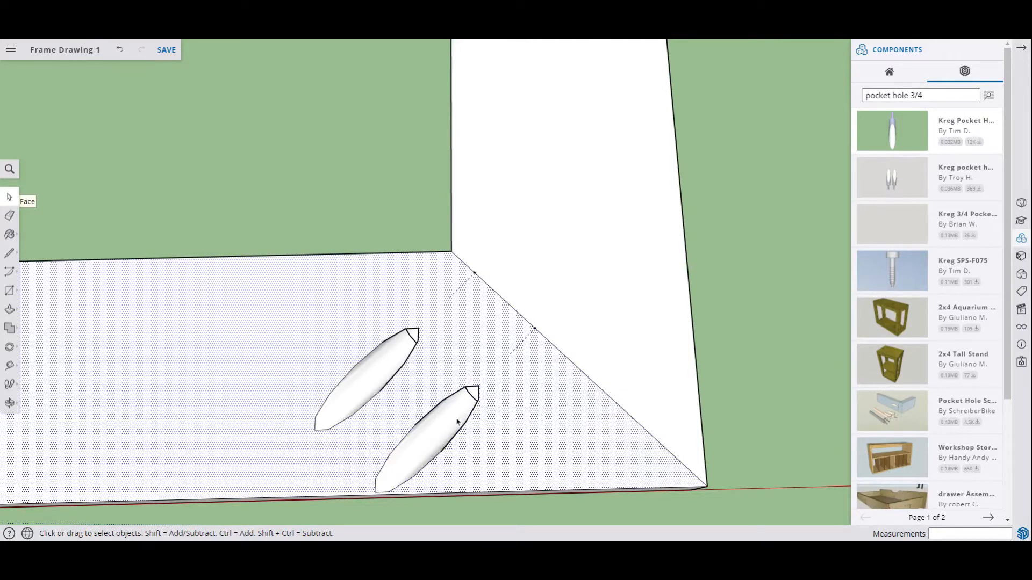
- Examine the pocket holes at both lower joints from above the whole frame, and close the component library
scroll(396, 413, down, 5)
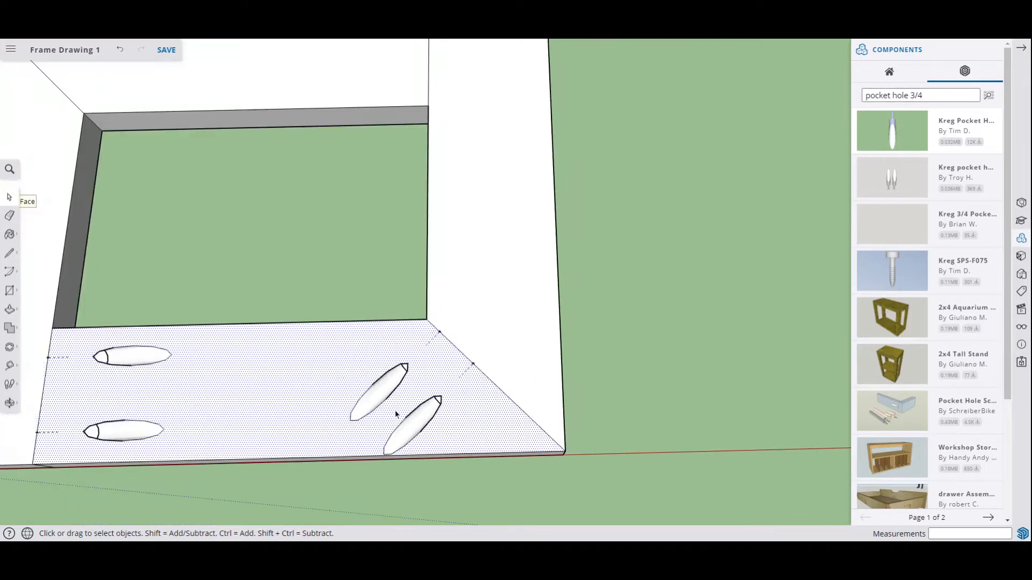
scroll(380, 389, down, 2)
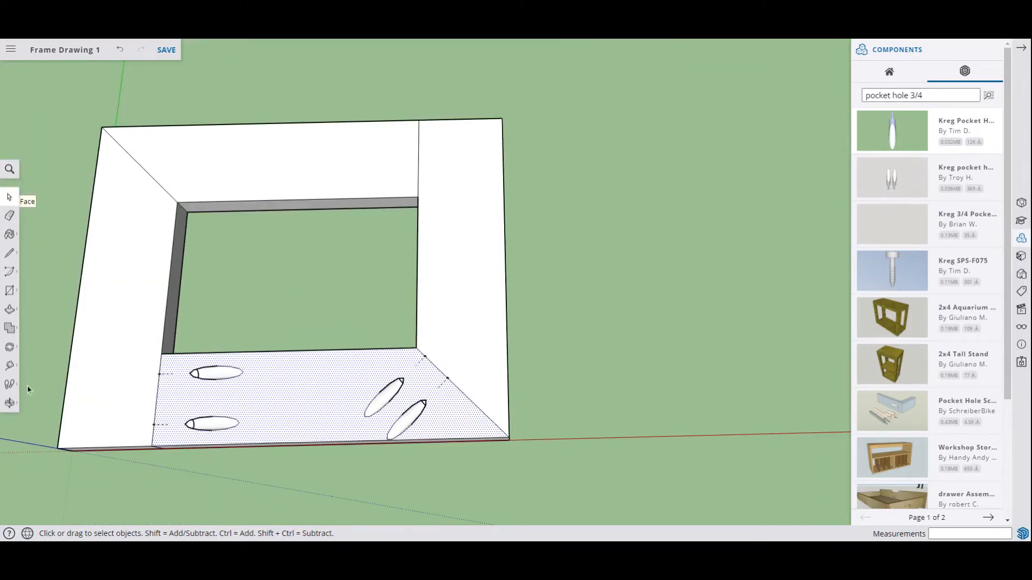
click(11, 404)
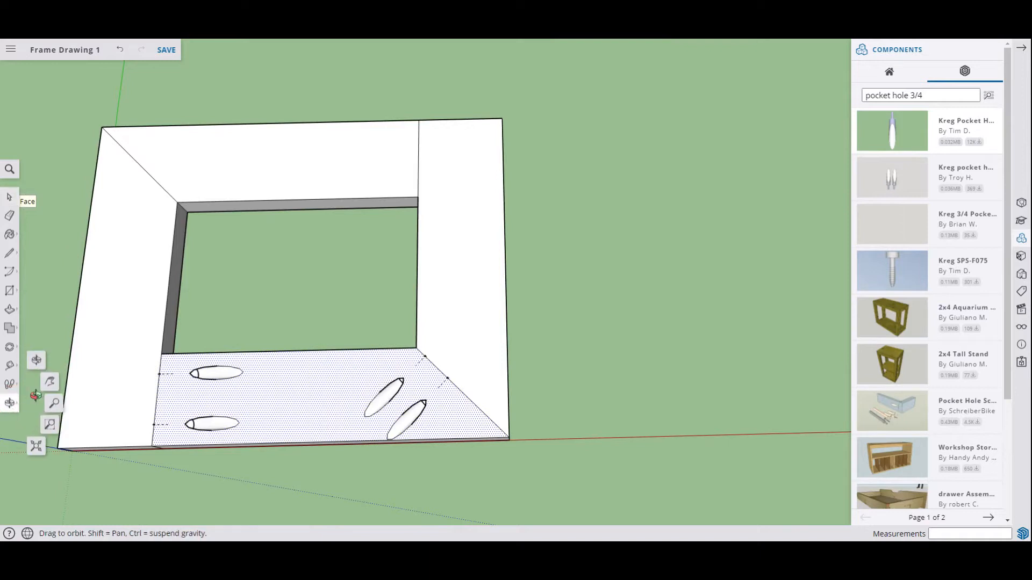
drag(62, 305, 221, 283)
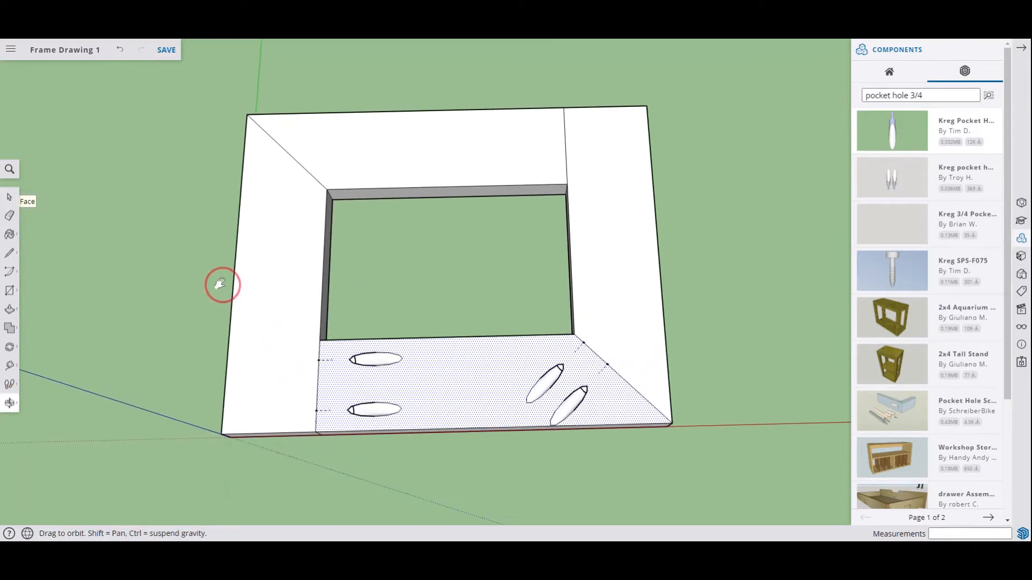
drag(189, 341, 150, 313)
drag(159, 389, 160, 317)
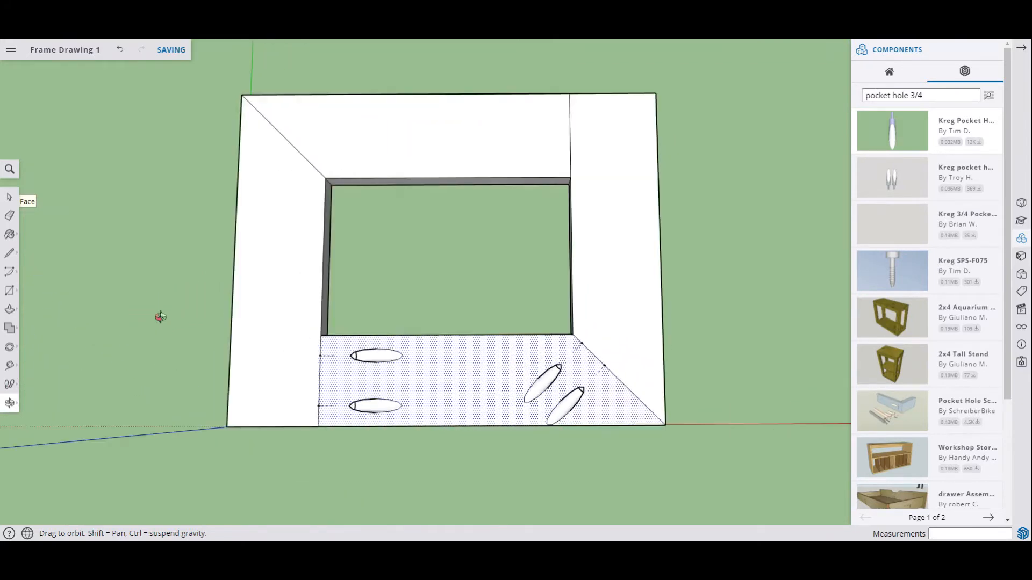
scroll(355, 370, up, 5)
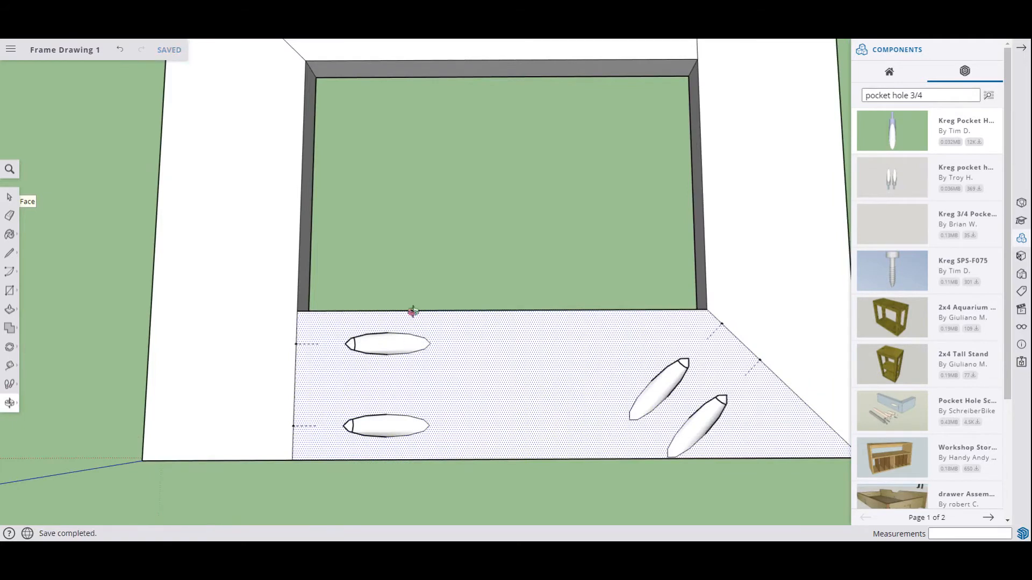
click(993, 50)
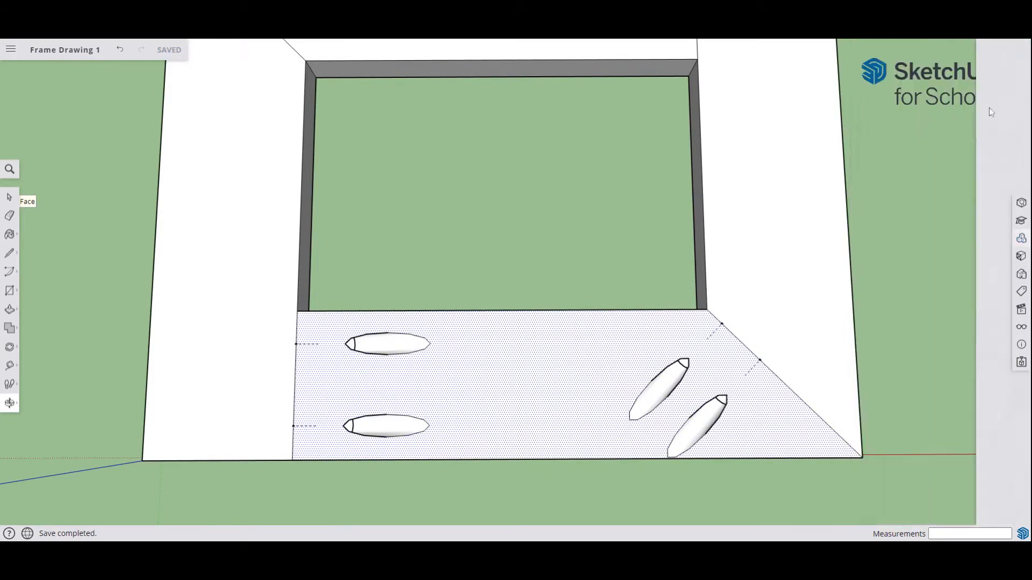